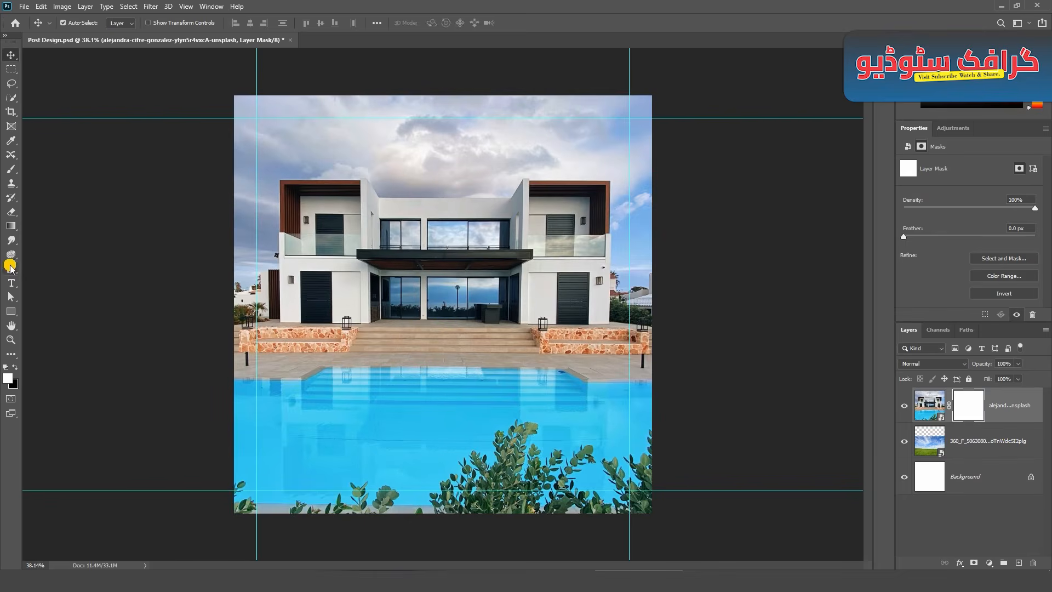
Step: Draw vertical black-and-white gradients on the layer masks of the house and grass photos to blend the pool into the lawn
left_click(11, 225)
left_click_drag(448, 306, 438, 431)
left_click_drag(452, 320, 445, 426)
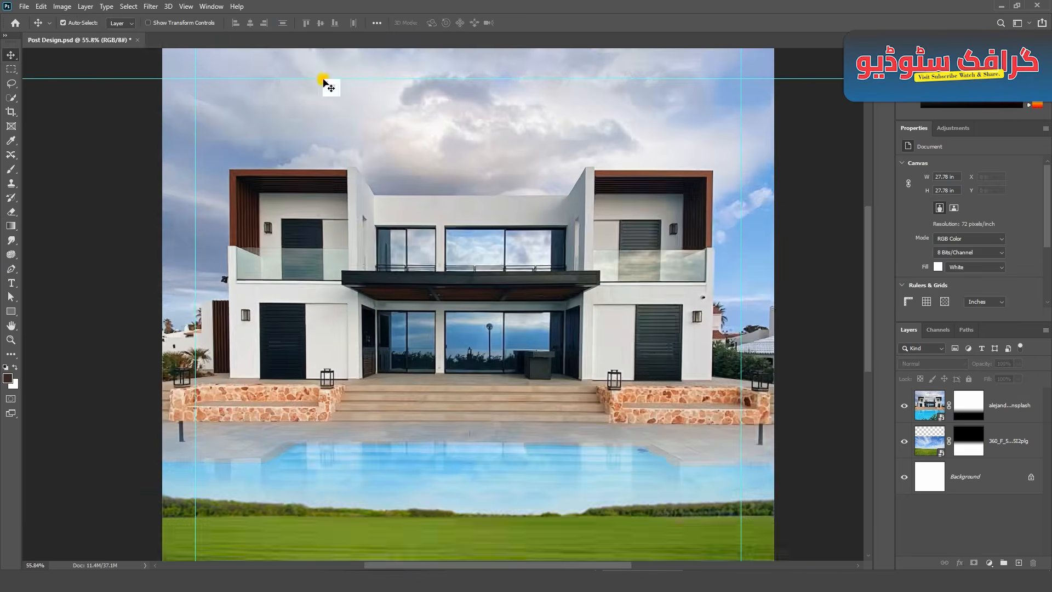
Step: Add the text "Welcome To" in the sky above the house and scale it up to about 68 pt
scroll(419, 306, "up", 5)
key("t")
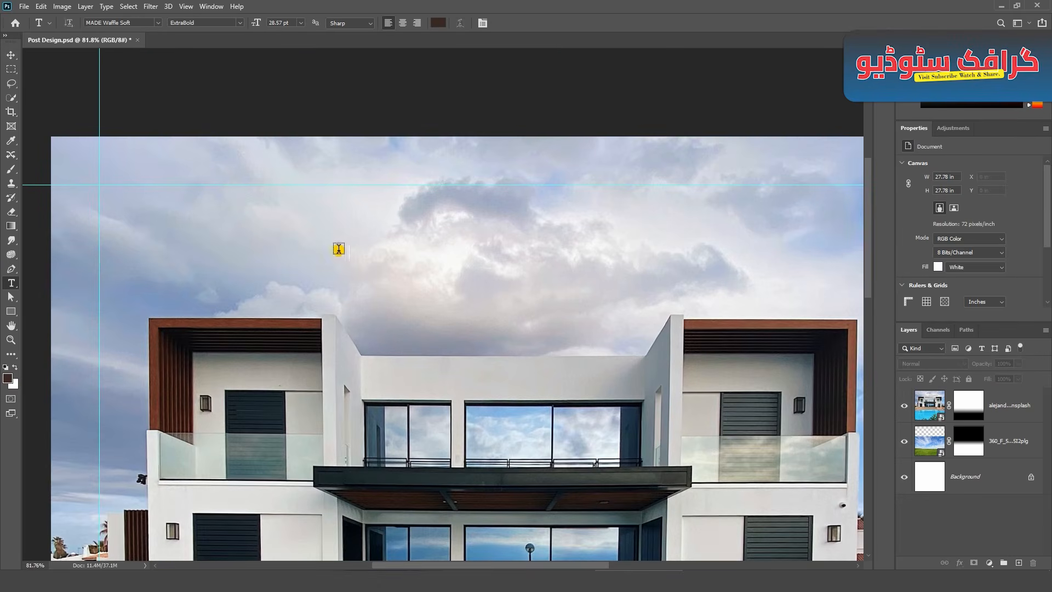
left_click(357, 241)
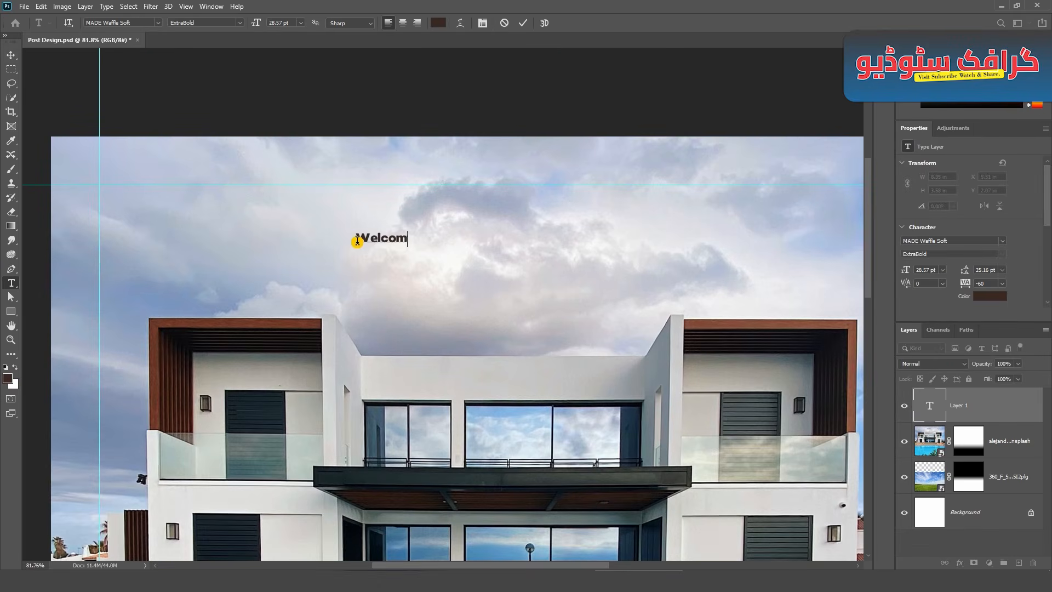
left_click(11, 55)
key("ctrl+t")
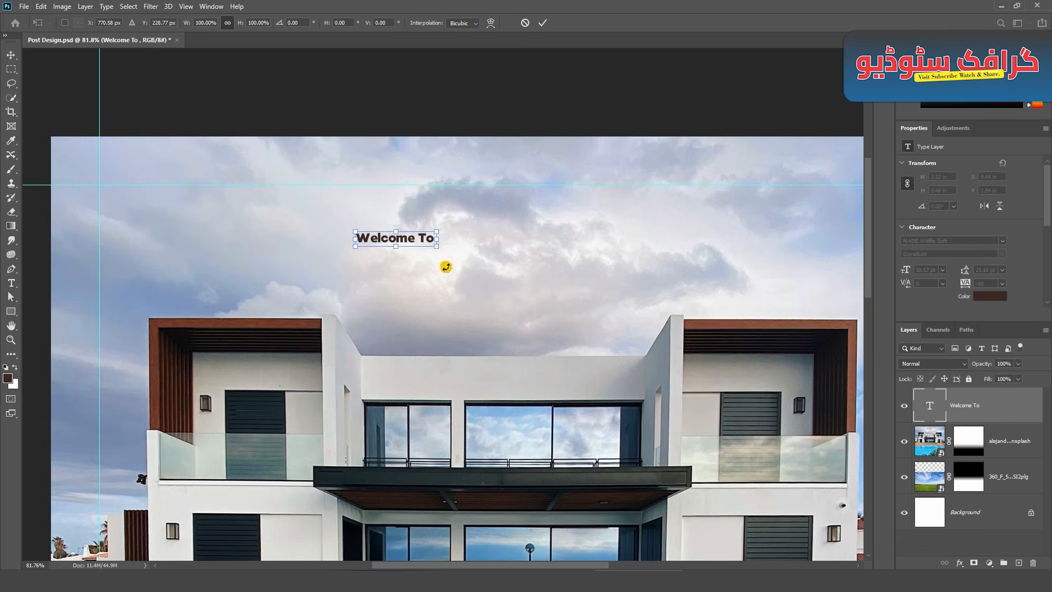
left_click_drag(436, 247, 458, 262)
left_click(543, 22)
Step: Duplicate the "Welcome To" text directly below the original and replace the copy's wording with "DREAM HOUSE"
double_click(456, 255)
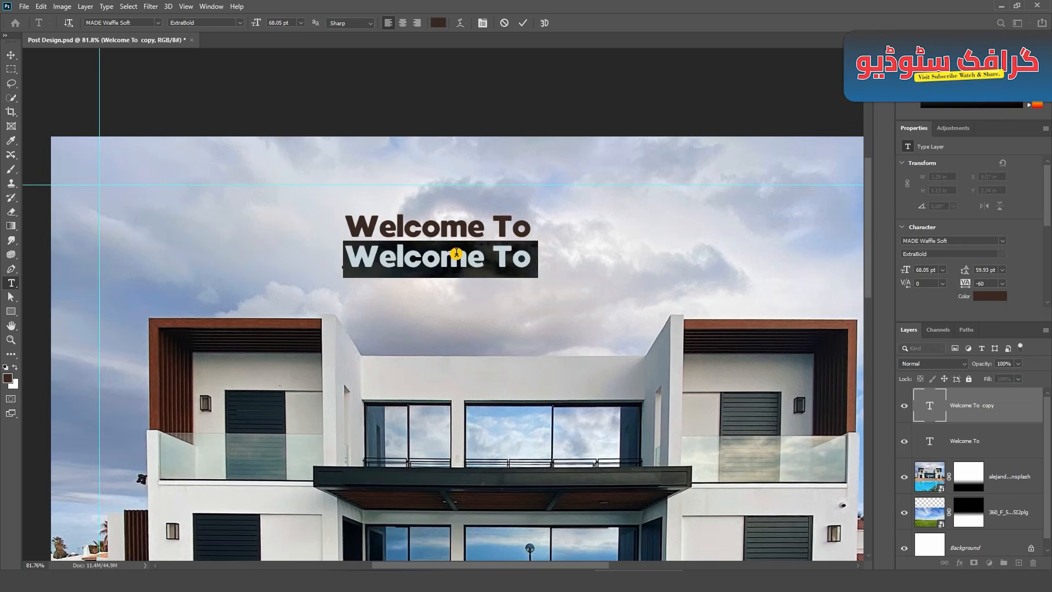
key("BackSpace")
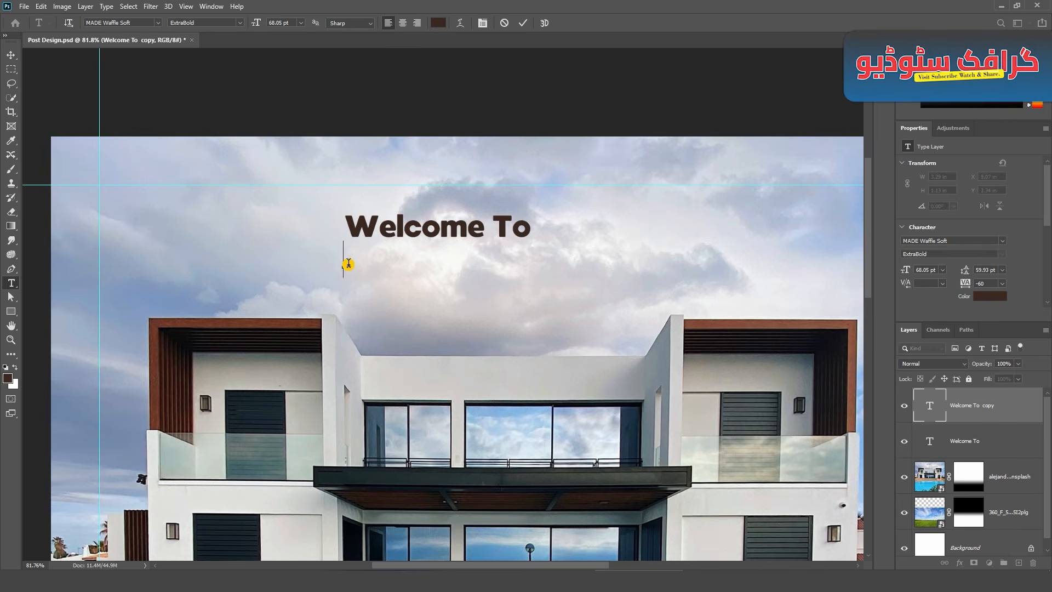
type("DREAM HOUS")
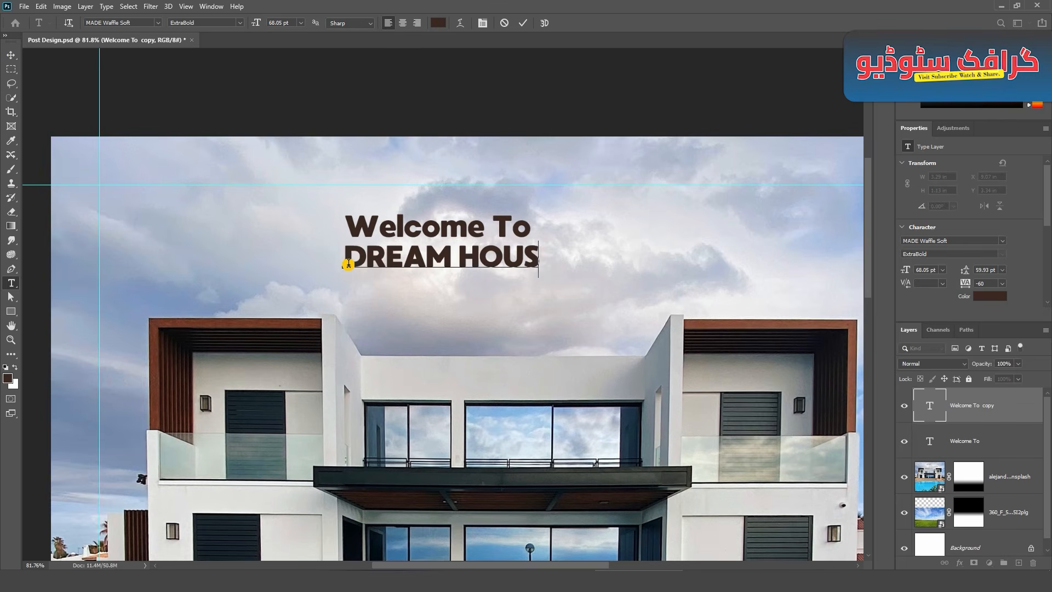
type("E")
key("ctrl+Return")
Step: Scale "DREAM HOUSE" up to about 152 pt and move "Welcome To" flush with its left edge
key("ctrl+t")
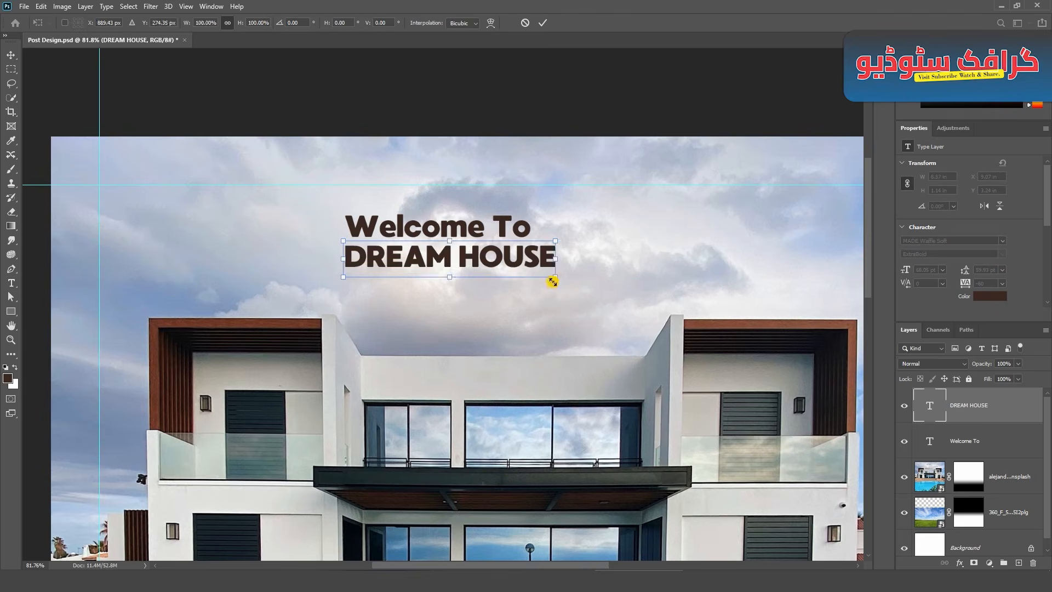
left_click_drag(552, 279, 771, 318)
mouse_move(343, 279)
left_mouse_down()
mouse_move(299, 279)
mouse_move(325, 288)
left_mouse_up()
key("Return")
left_click_drag(481, 229, 435, 228)
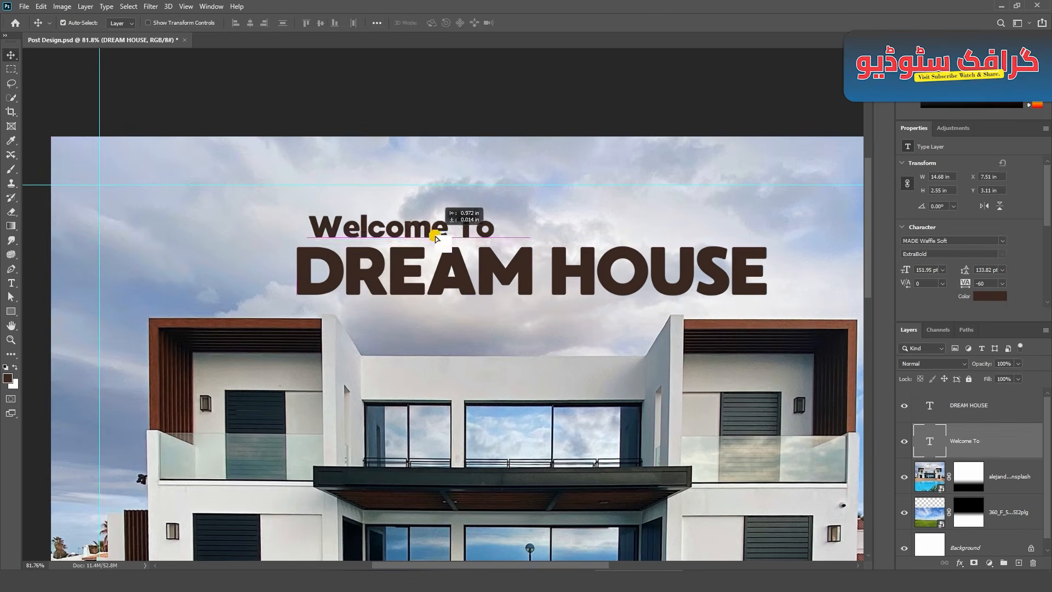
Step: Change the "DREAM HOUSE" text color to orange ff9e06
left_click(411, 266)
left_click(990, 296)
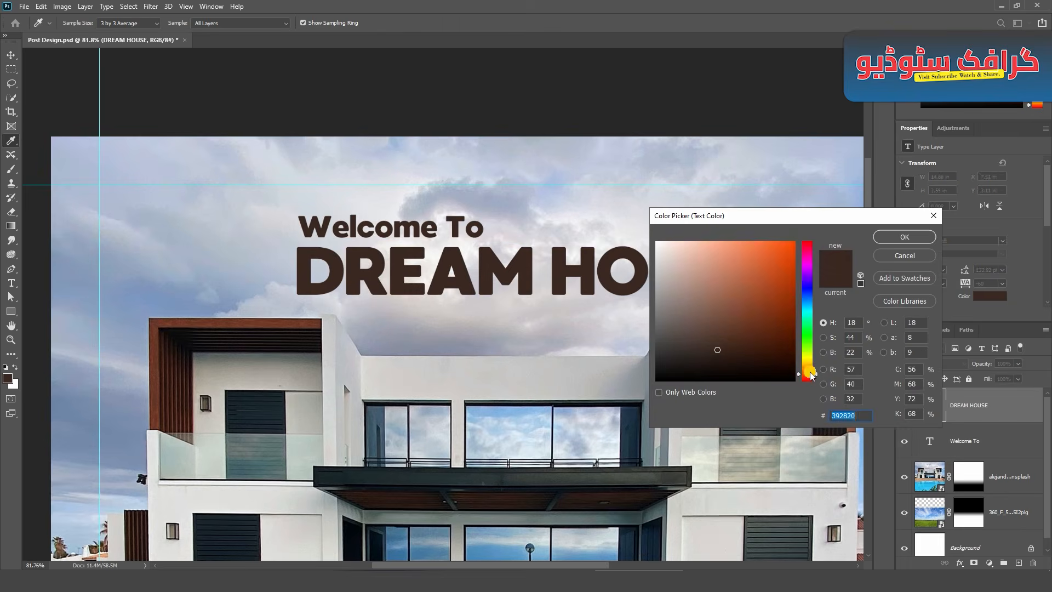
type("ff9806")
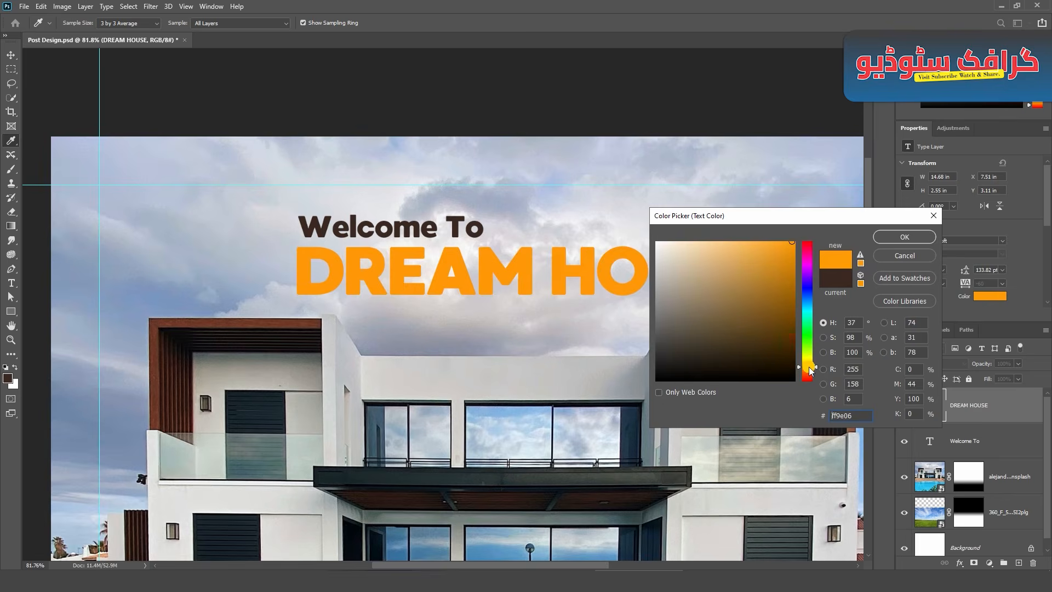
left_click(905, 237)
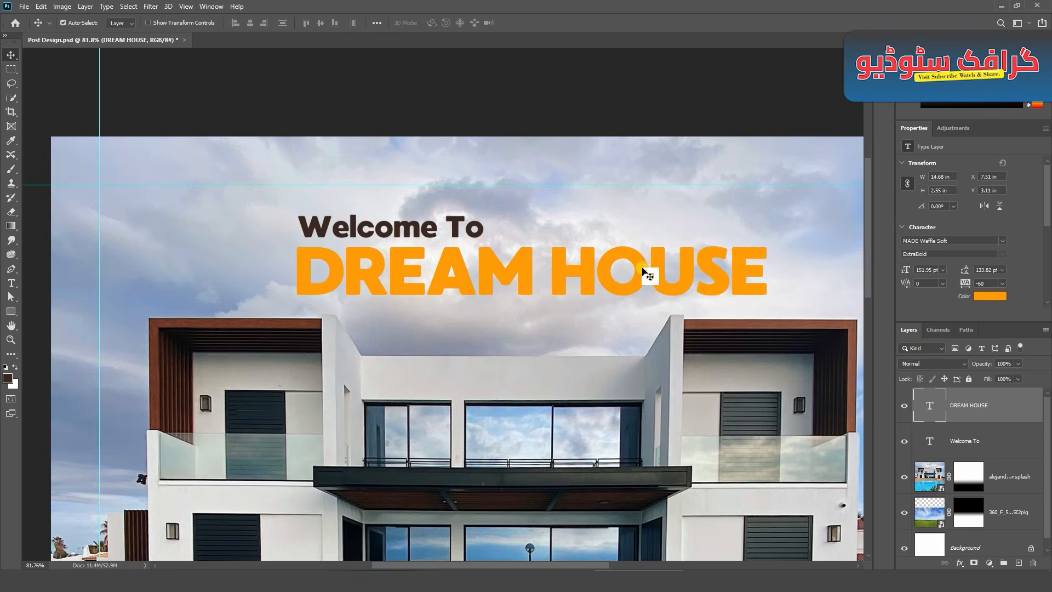
Step: Set the font of the "Welcome To" text to the handwritten Bessy typeface
left_click(442, 237)
left_click(1002, 240)
left_click(978, 286)
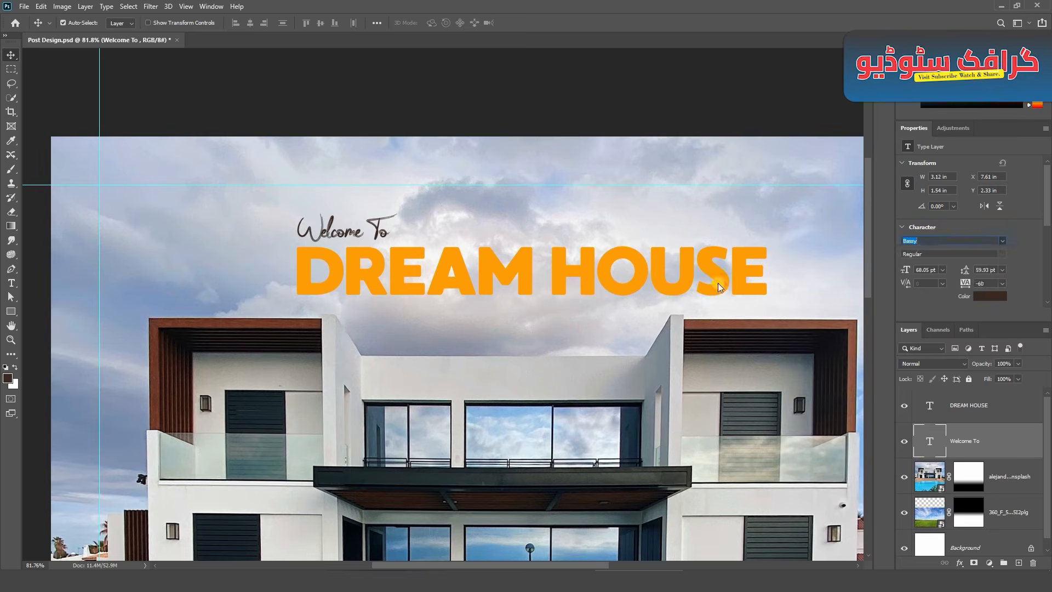
key("ctrl+t")
left_click_drag(397, 261, 559, 340)
left_click(542, 23)
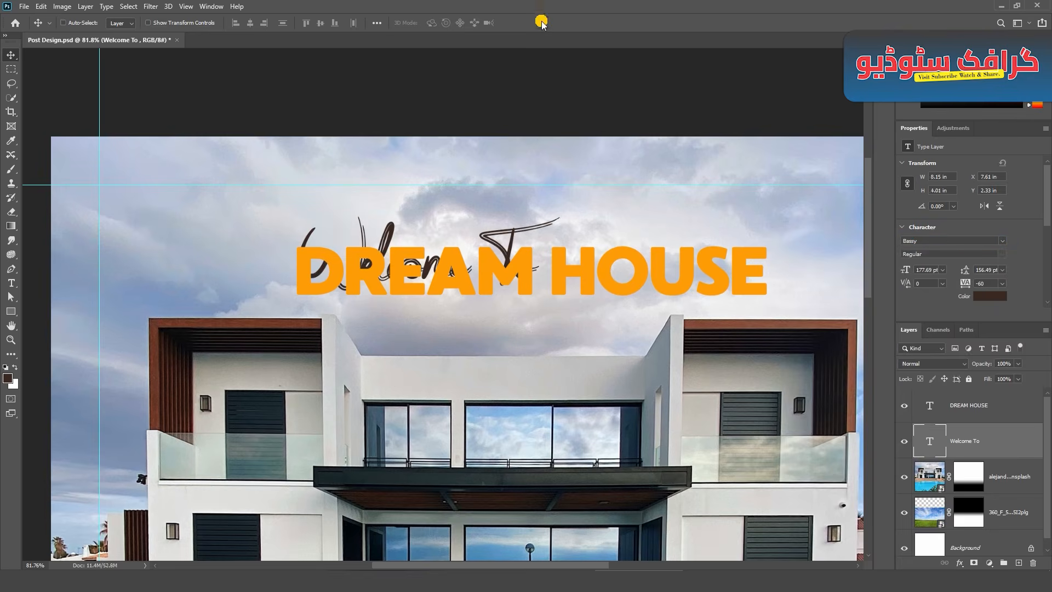
key("ctrl+z")
Step: Bring "Welcome To" in front of "DREAM HOUSE" and enlarge it to about 184 pt, overlapping the title's left half
left_click_drag(396, 215, 564, 323)
key("ctrl+]")
key("ctrl+t")
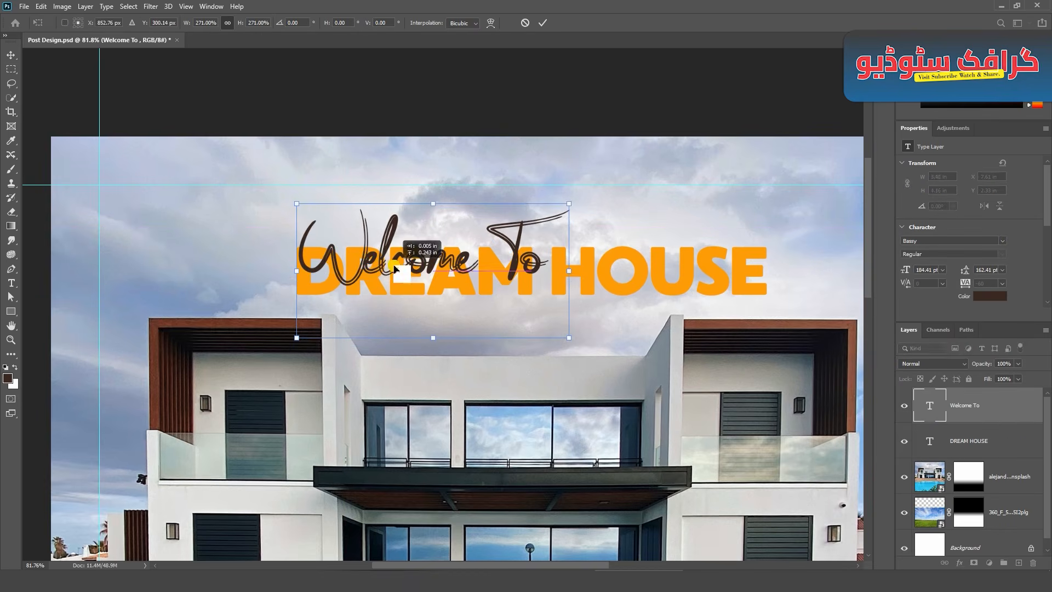
left_click(542, 22)
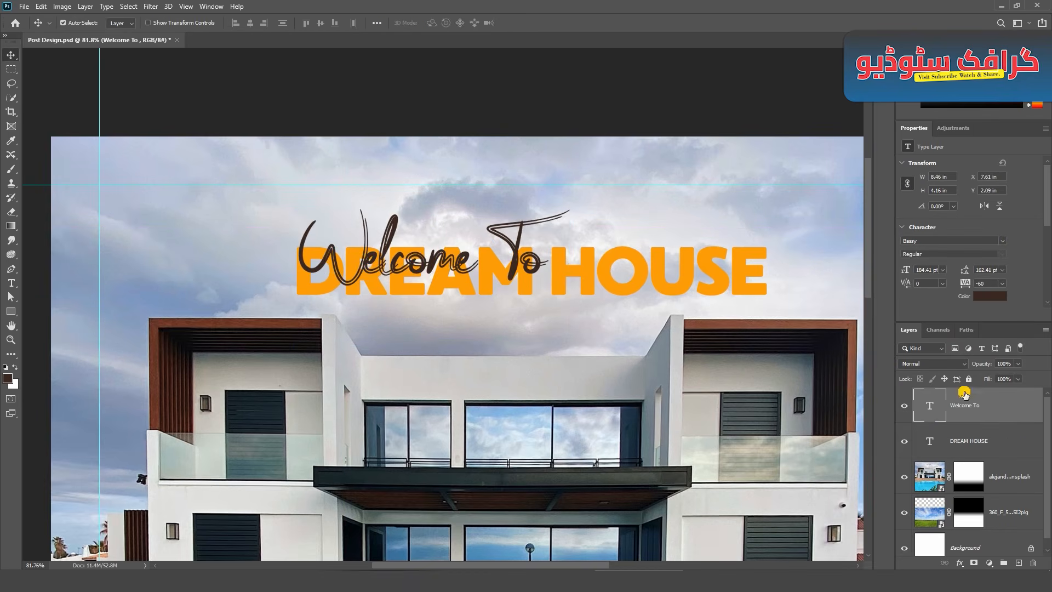
Step: Apply a drop shadow to "Welcome To" with distance 7 px and size 13 px, and adjust its opacity
double_click(964, 394)
left_click(661, 352)
left_click_drag(833, 173, 834, 173)
left_click_drag(821, 230, 817, 231)
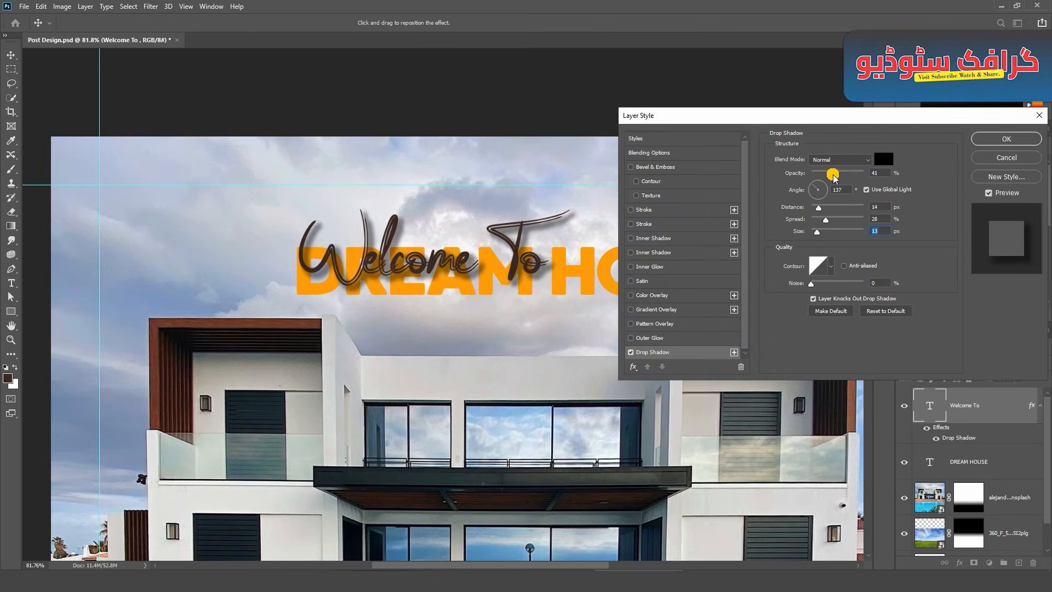
left_click_drag(834, 174, 832, 174)
left_click_drag(818, 208, 817, 212)
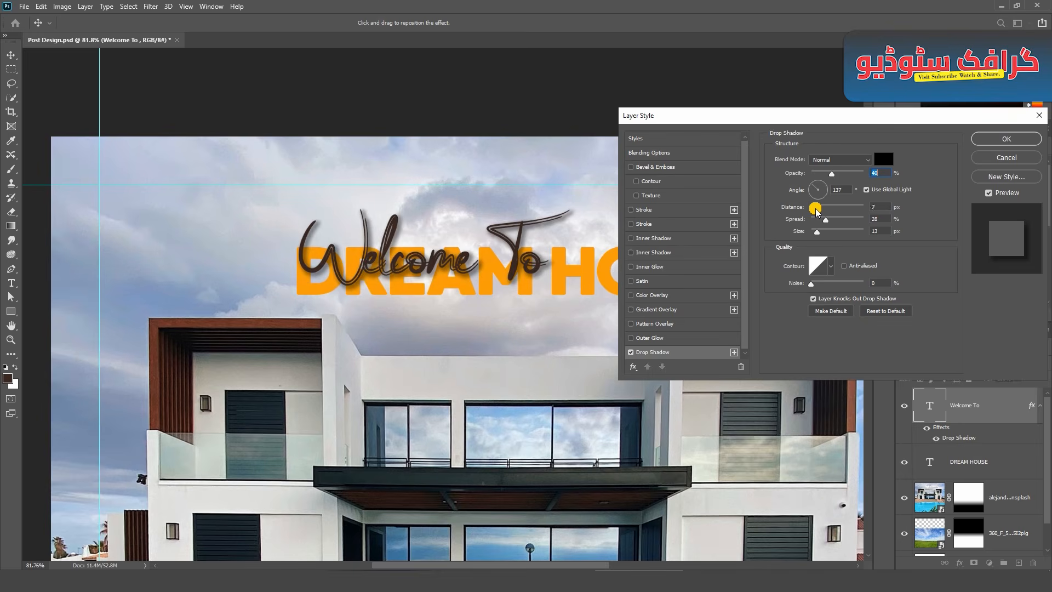
left_click_drag(831, 174, 839, 174)
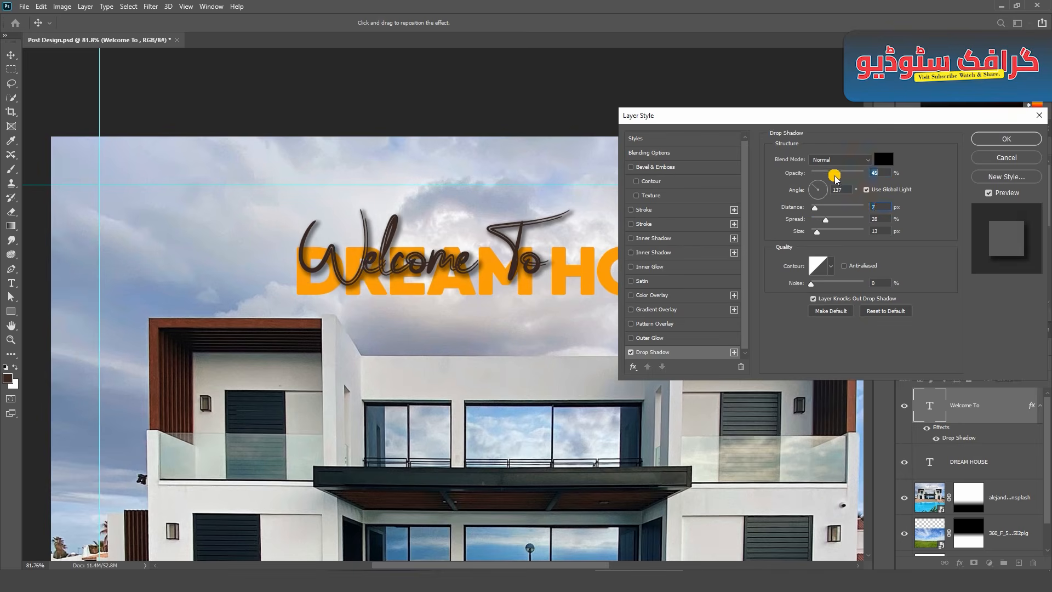
key("Return")
Step: Draw a dark brown rectangle about 467 by 294 px over the pool's left side and set its corner radius to 50 px
key("ctrl+0")
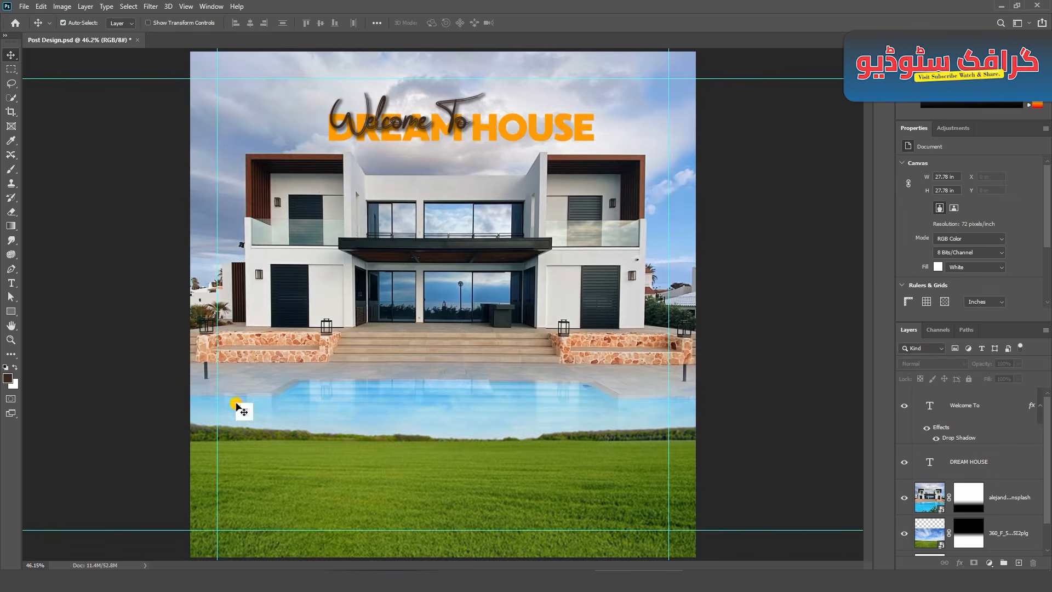
left_click(11, 311)
mouse_move(246, 356)
left_mouse_down()
mouse_move(279, 365)
mouse_move(372, 427)
mouse_move(364, 430)
left_mouse_up()
type("50")
key("Return")
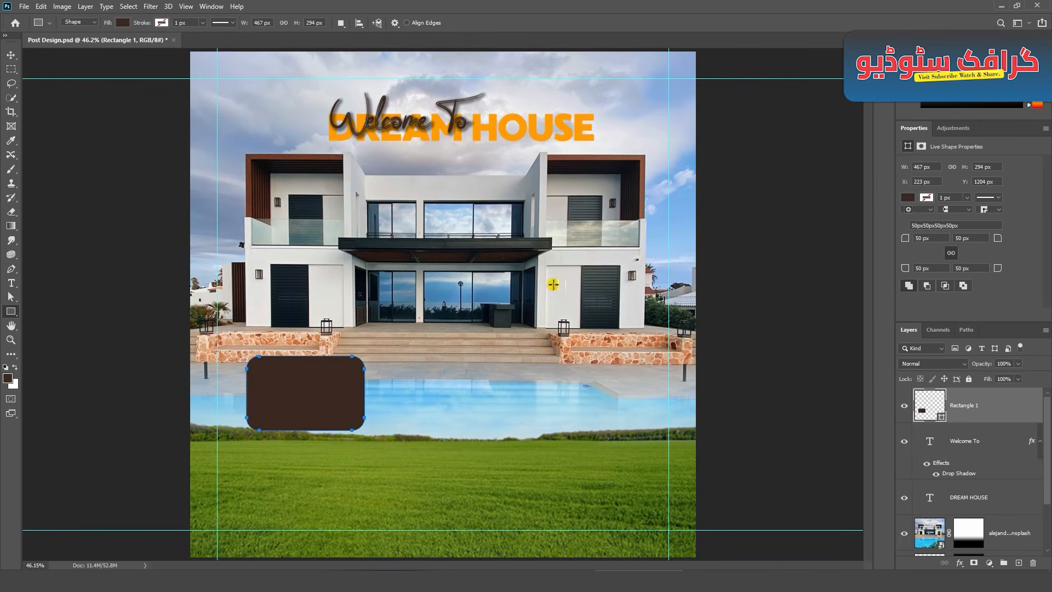
Step: Duplicate the rounded rectangle twice to form a horizontal row of three evenly spaced boxes
key("v")
left_click_drag(296, 406, 543, 406)
left_click(298, 25)
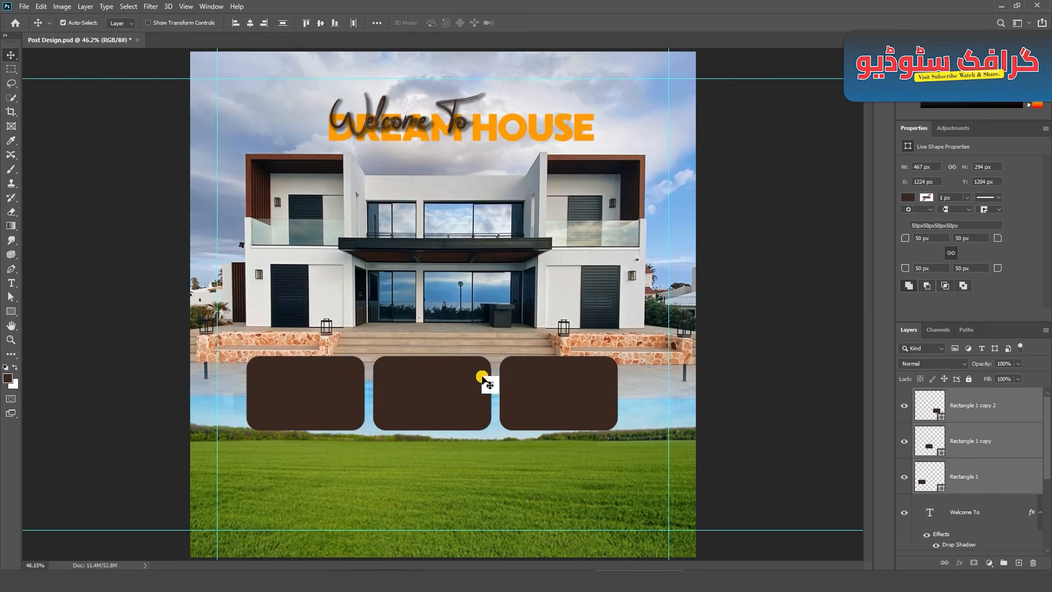
Step: Scale the three rectangles together to about 114% and center the row across the poster over the steps and pool
key("ctrl+t")
left_click_drag(618, 430, 655, 437)
left_click_drag(262, 447, 235, 430)
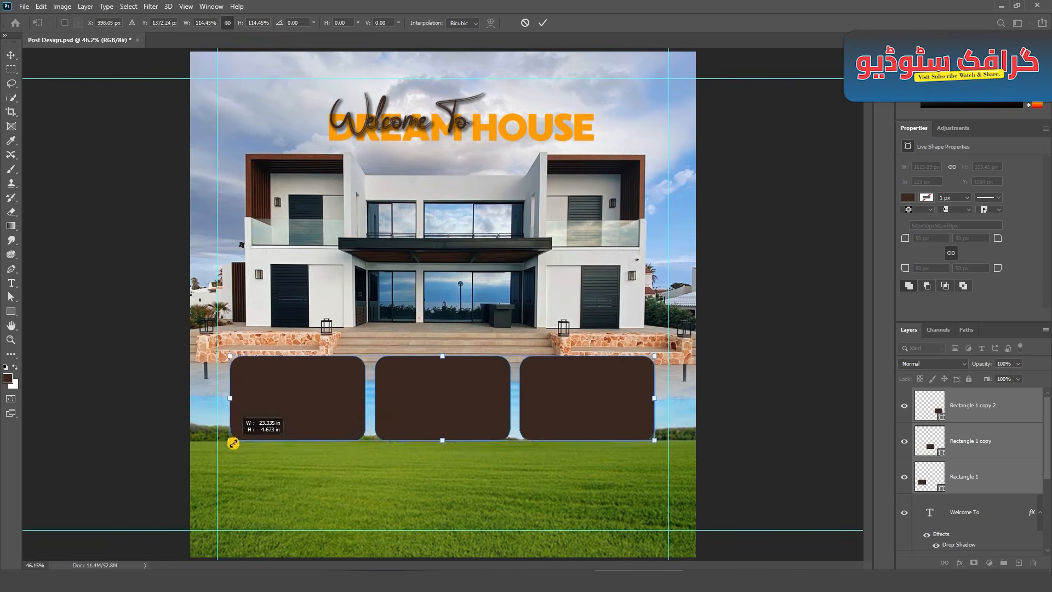
left_click_drag(420, 408, 430, 404)
left_click_drag(614, 400, 611, 378)
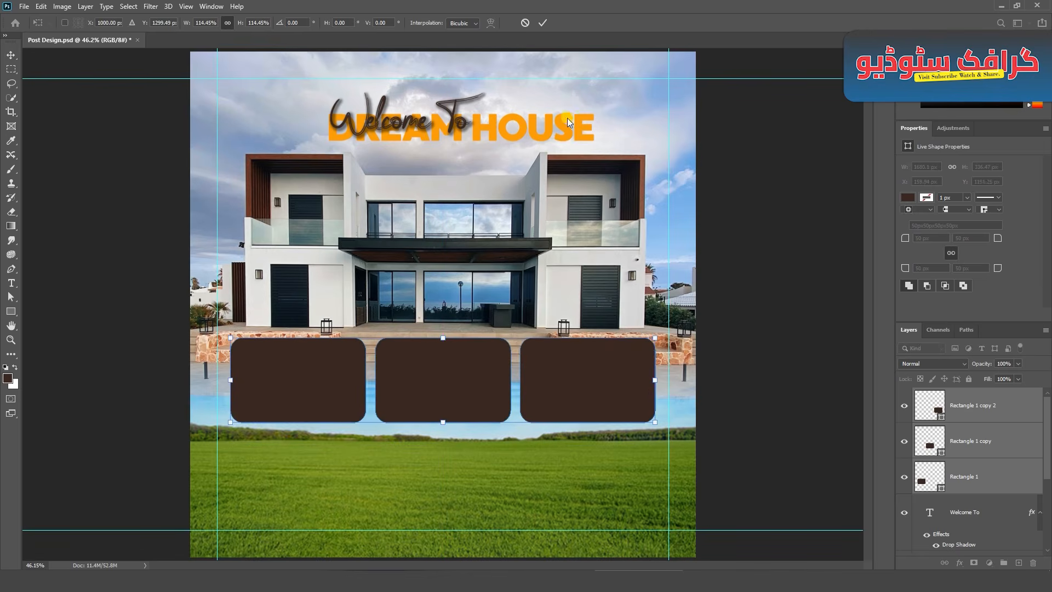
left_click(543, 22)
left_click(765, 141)
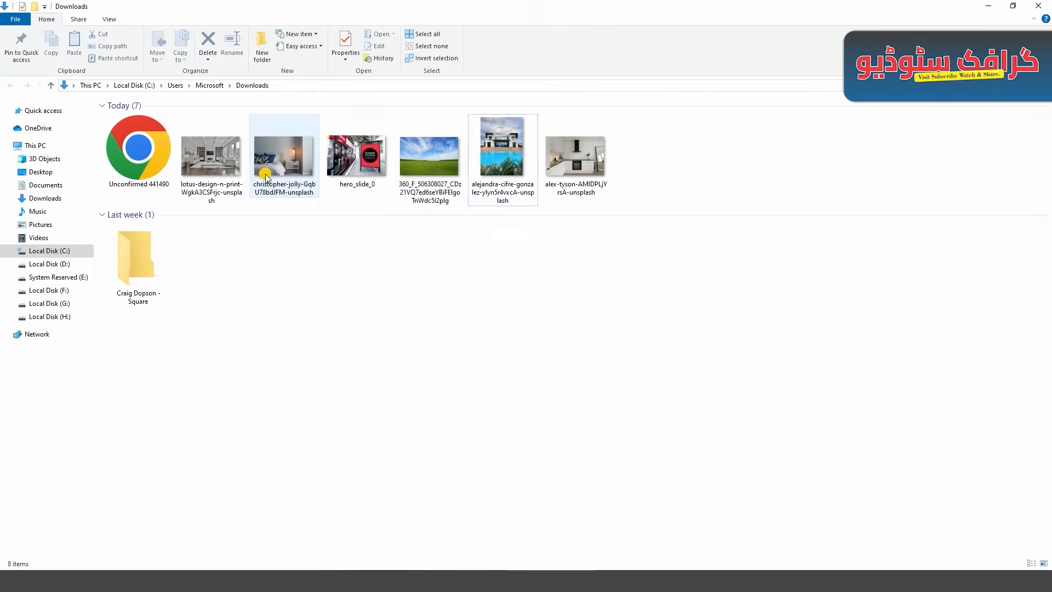
Step: Switch to File Explorer's Downloads folder and place the bedroom, living-room and kitchen photos into the poster
left_click(284, 159)
left_click(211, 159, "ctrl")
left_click(576, 159, "ctrl")
left_click_drag(575, 157, 513, 427)
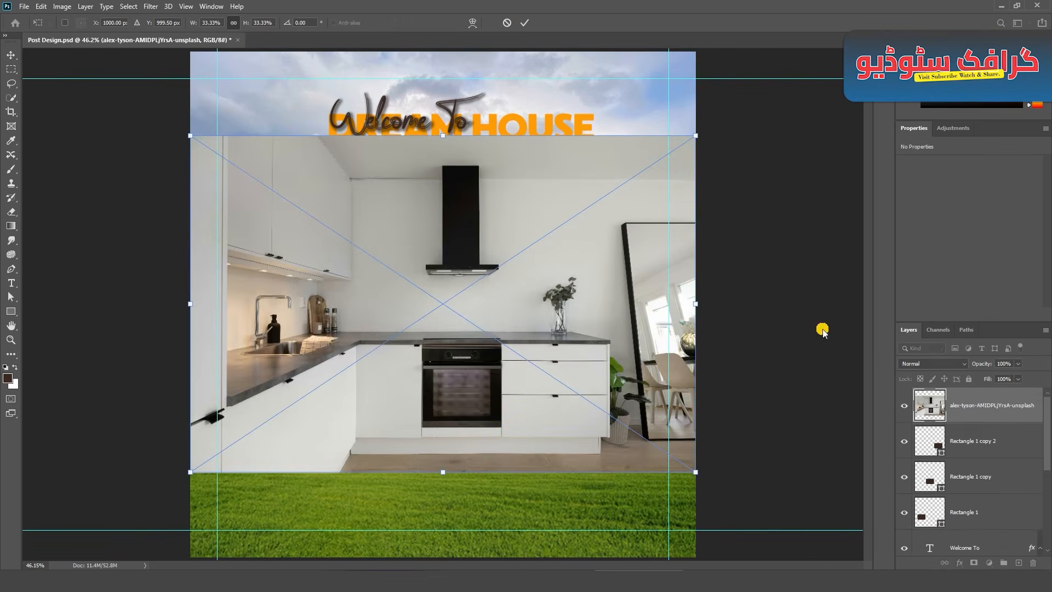
left_click(525, 22)
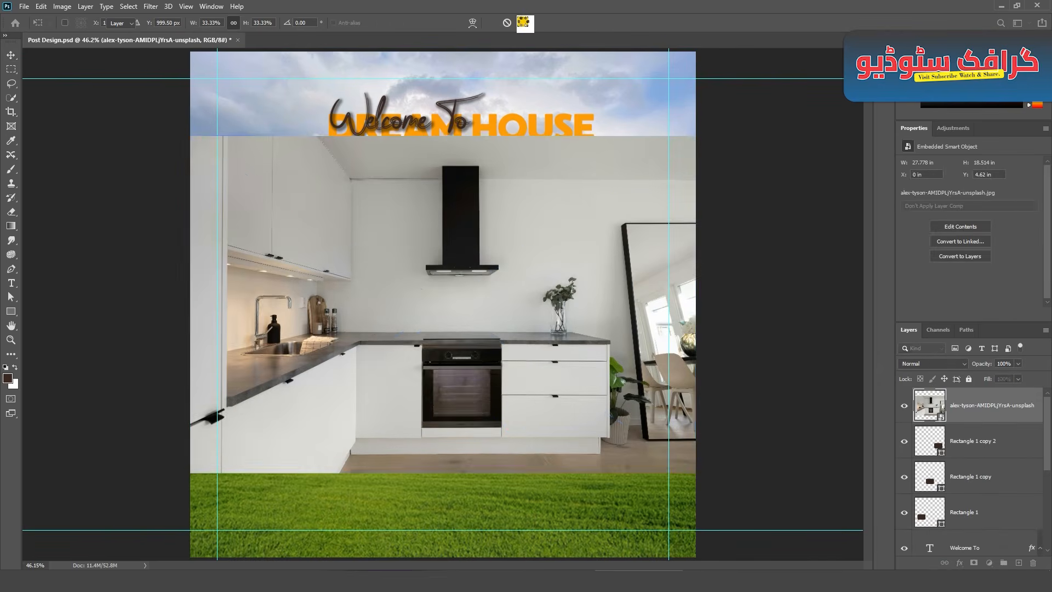
left_click(525, 23)
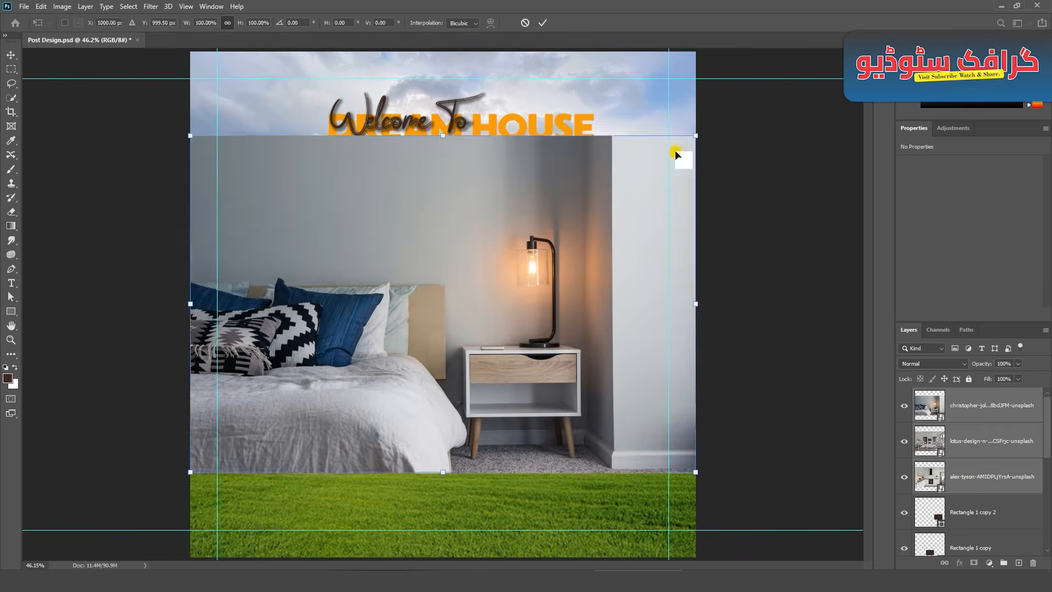
Step: Shrink the three interior photos to about 5.6 by 3.75 in and spread them in a row over the grass
left_click_drag(675, 155, 400, 475)
key("Return")
left_click_drag(258, 476, 559, 476)
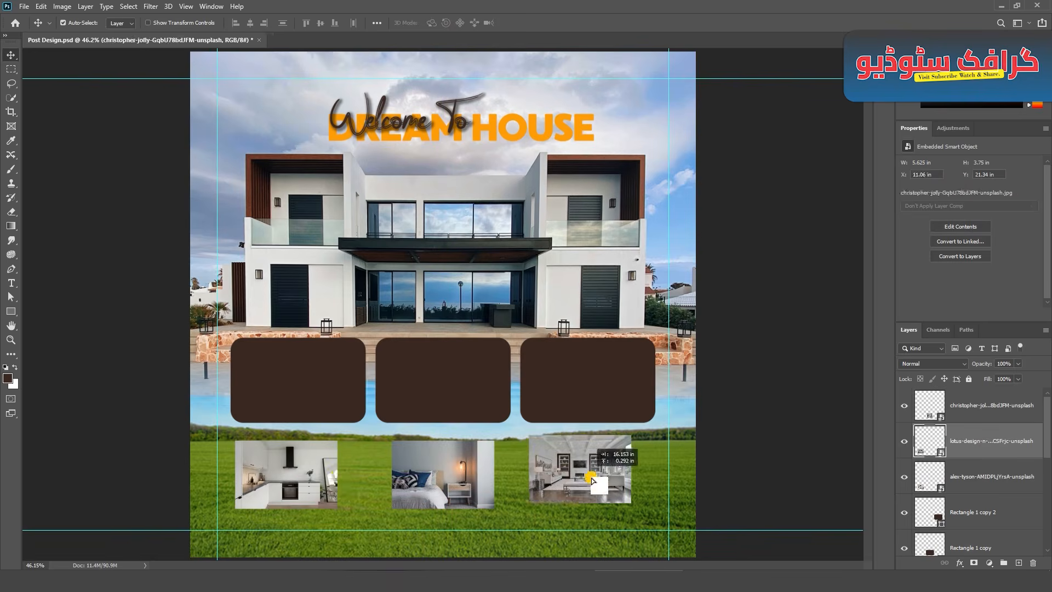
left_click(310, 478)
left_click_drag(310, 478, 322, 478)
Step: Reorder the layers so the kitchen photo sits directly above Rectangle 1 and the living-room photo directly above Rectangle 1 copy
scroll(1015, 435, "down", 1)
left_click_drag(1014, 435, 995, 530)
left_click(448, 473)
left_click_drag(991, 448, 991, 486)
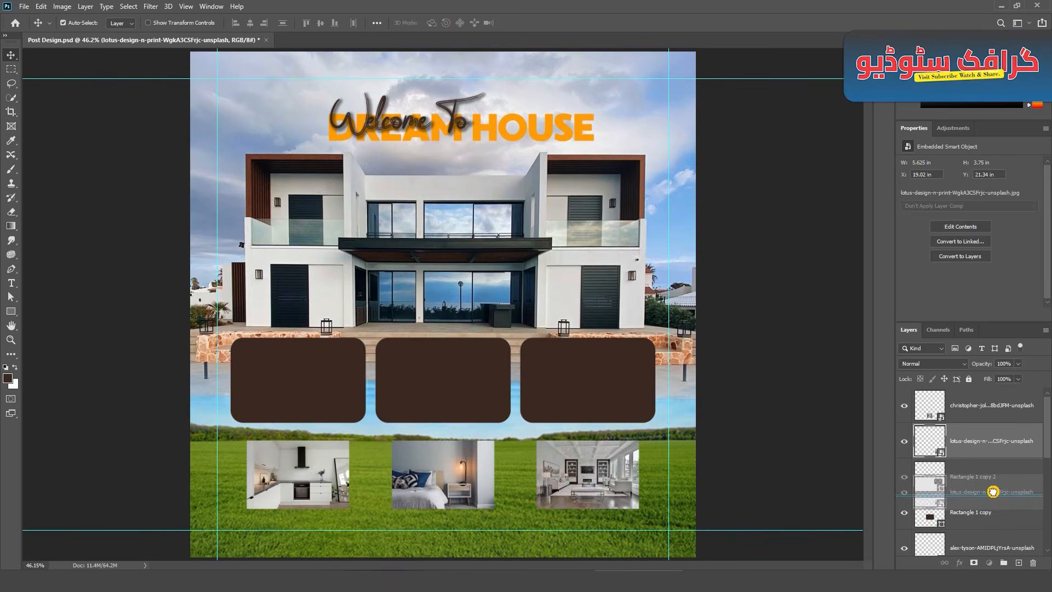
Step: Swap the living-room and bedroom photos, and move the kitchen, living-room and bedroom photos onto the left, middle and right rectangles
left_click_drag(463, 481, 677, 481)
left_click_drag(583, 485, 438, 477)
left_click_drag(662, 487, 582, 472)
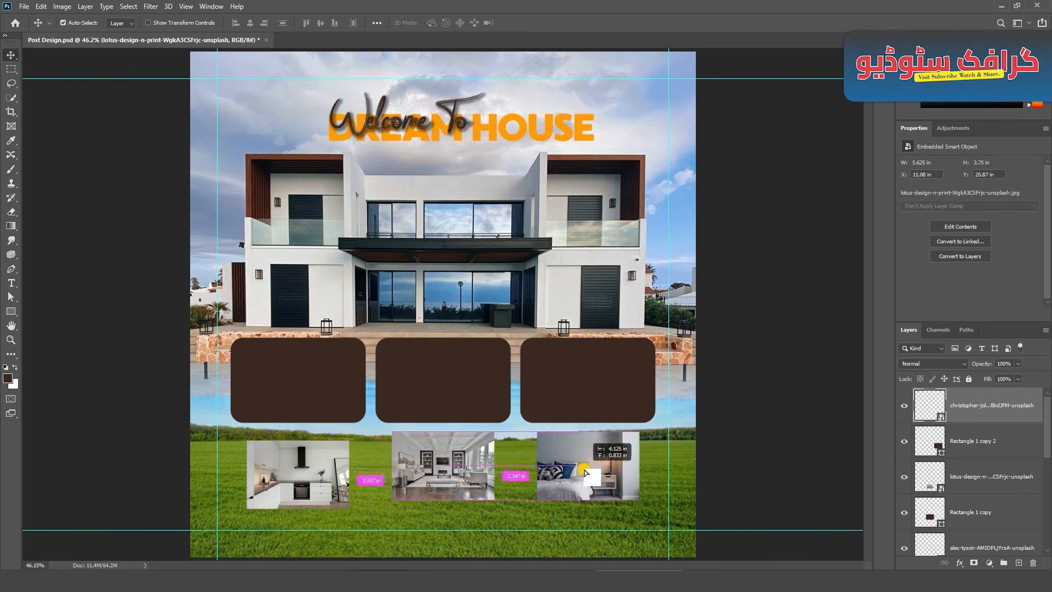
left_click_drag(309, 455, 311, 360)
left_click_drag(451, 459, 451, 382)
left_click_drag(583, 470, 583, 378)
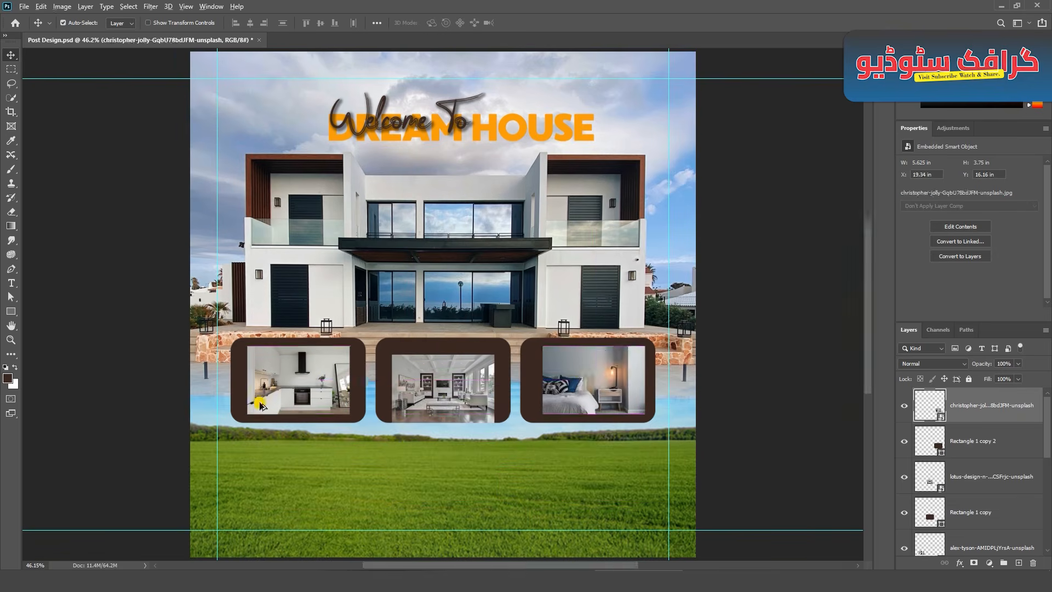
Step: Create clipping masks so the kitchen, living-room and bedroom photos are each clipped to the rounded rectangle beneath them
scroll(260, 404, "up", 5)
left_click(341, 363)
scroll(1005, 527, "down", 3)
left_click(987, 450, "alt")
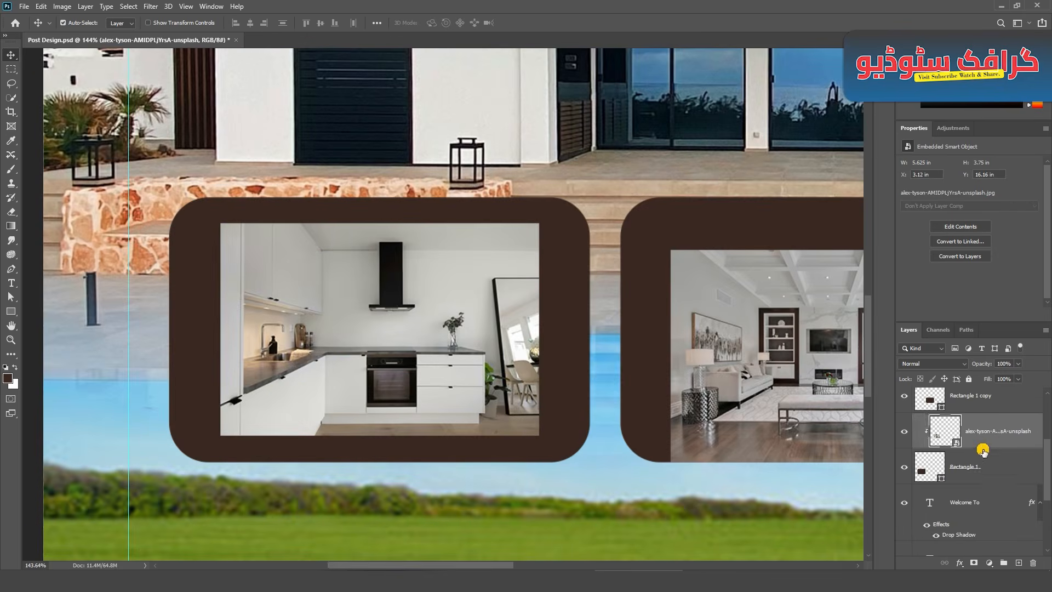
scroll(985, 449, "up", 2)
left_click(988, 445)
left_click(989, 451, "alt")
scroll(989, 452, "up", 1)
scroll(989, 451, "up", 1)
left_click(987, 415)
left_click(974, 430, "alt")
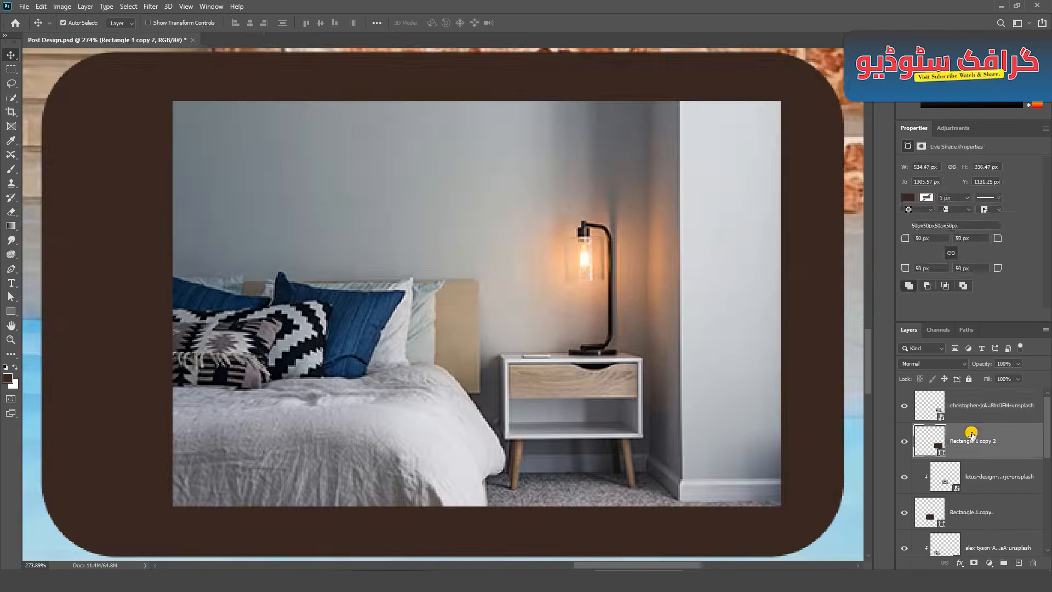
left_click(980, 412)
left_click(984, 423, "alt")
Step: Scale the kitchen photo to about 7.4 by 4.9 in so it fills the left rounded frame
scroll(651, 391, "down", 5)
left_click(350, 338)
left_click_drag(179, 362, 461, 334)
key("ctrl+t")
left_click_drag(255, 329, 228, 329)
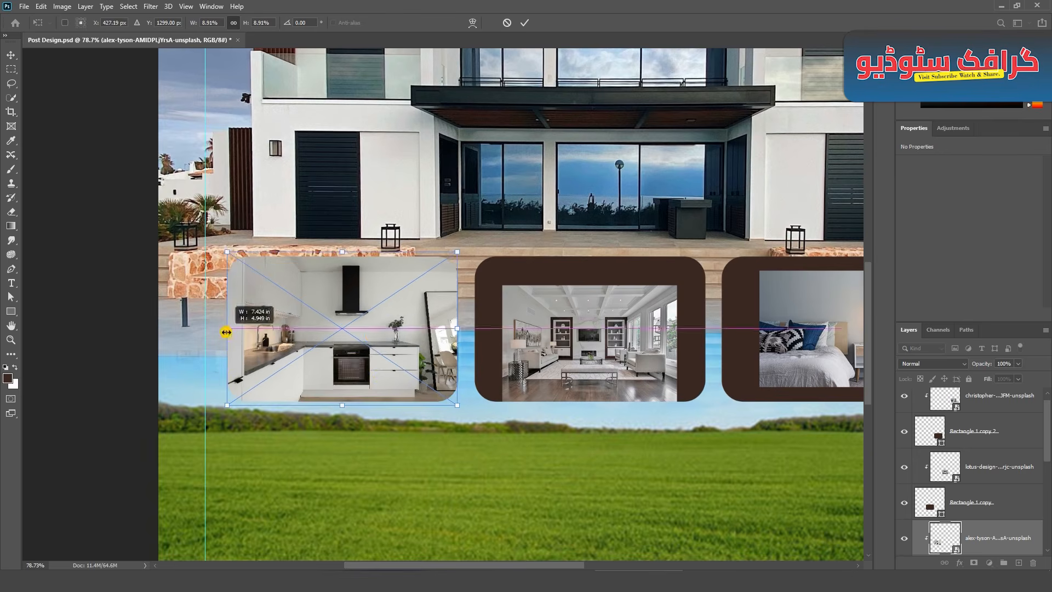
scroll(498, 446, "right", 5)
key("Return")
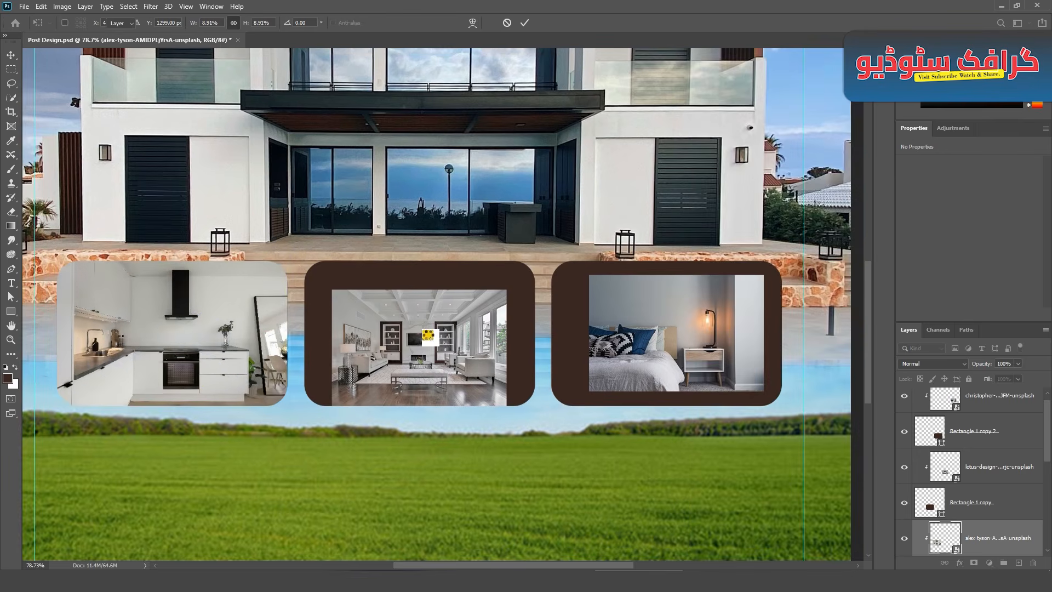
Step: Enlarge the living-room photo proportionally until it covers the middle rounded frame
left_click(431, 337)
key("ctrl+t")
left_click_drag(418, 290, 418, 258)
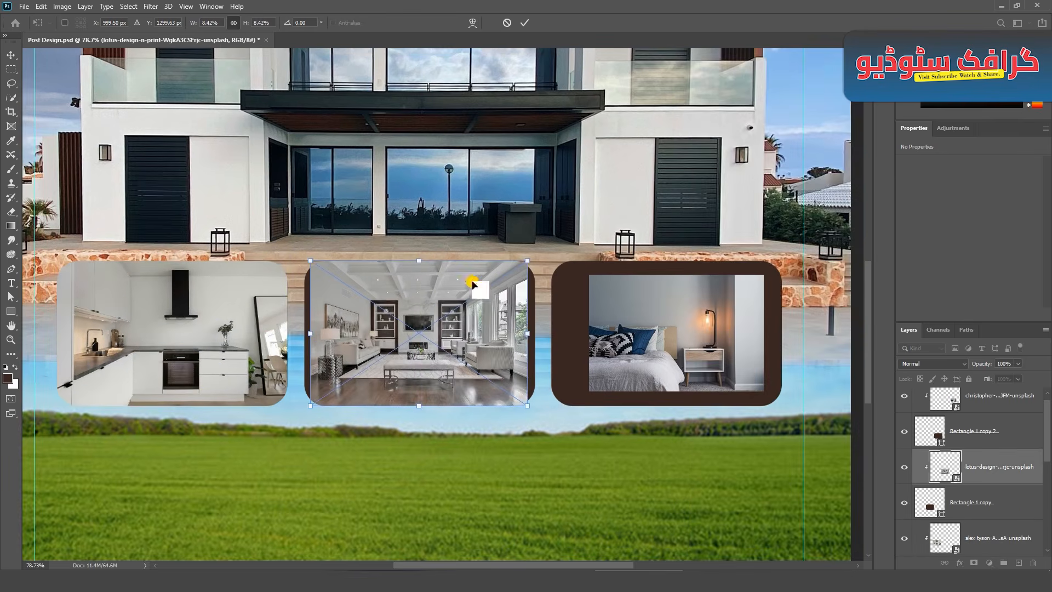
mouse_move(550, 329)
left_mouse_down()
mouse_move(547, 319)
mouse_move(534, 332)
left_mouse_up()
key("Return")
scroll(592, 411, "right", 5)
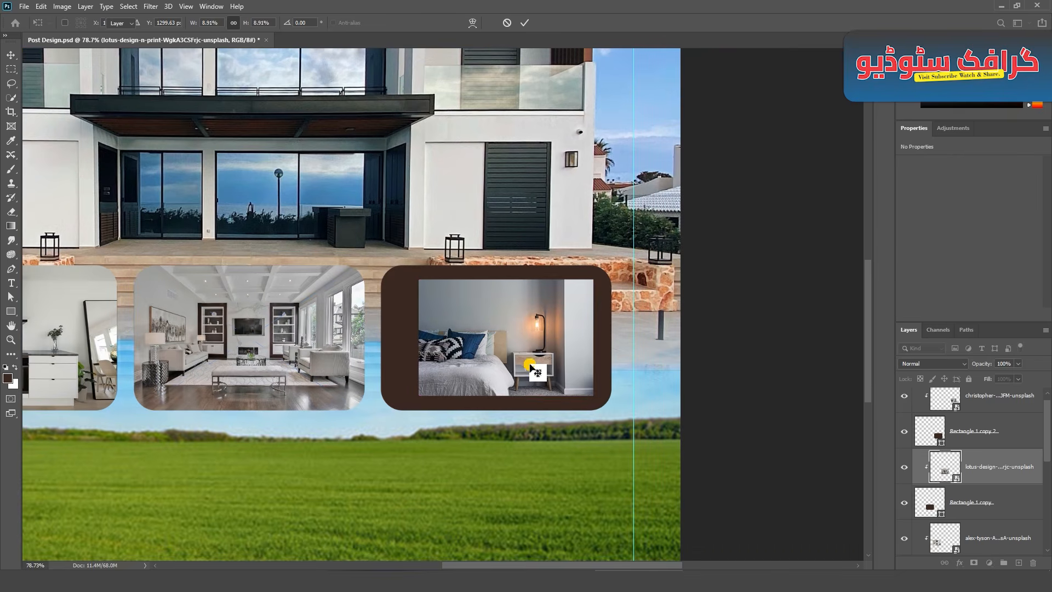
Step: Scale the bedroom photo to about 7.4 by 4.9 in so it fills the right rounded frame
left_click(535, 366)
key("t")
key("v")
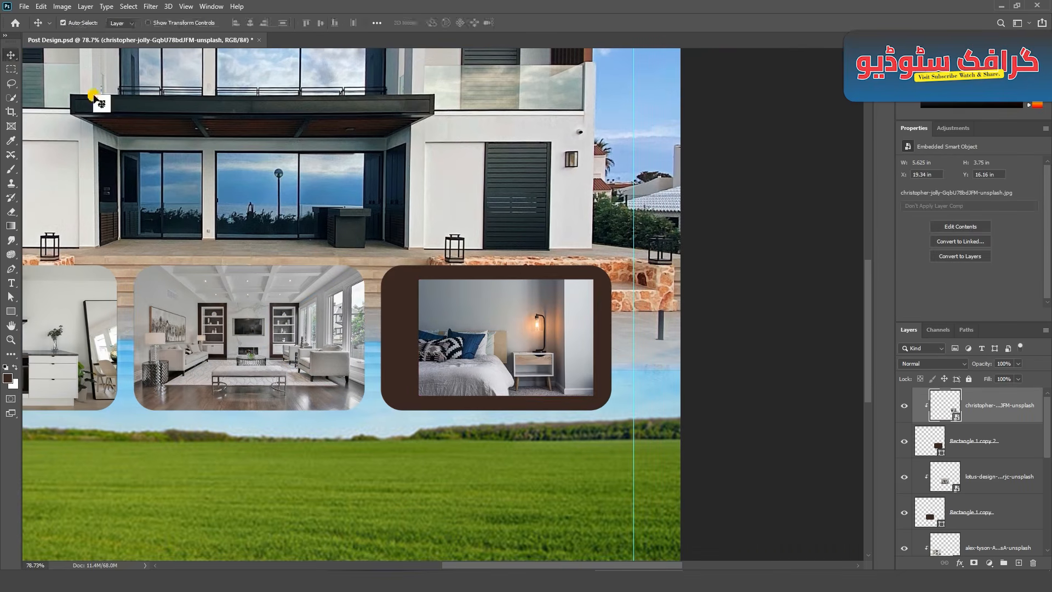
key("ctrl+t")
left_click_drag(416, 338, 382, 337)
left_click_drag(593, 337, 611, 336)
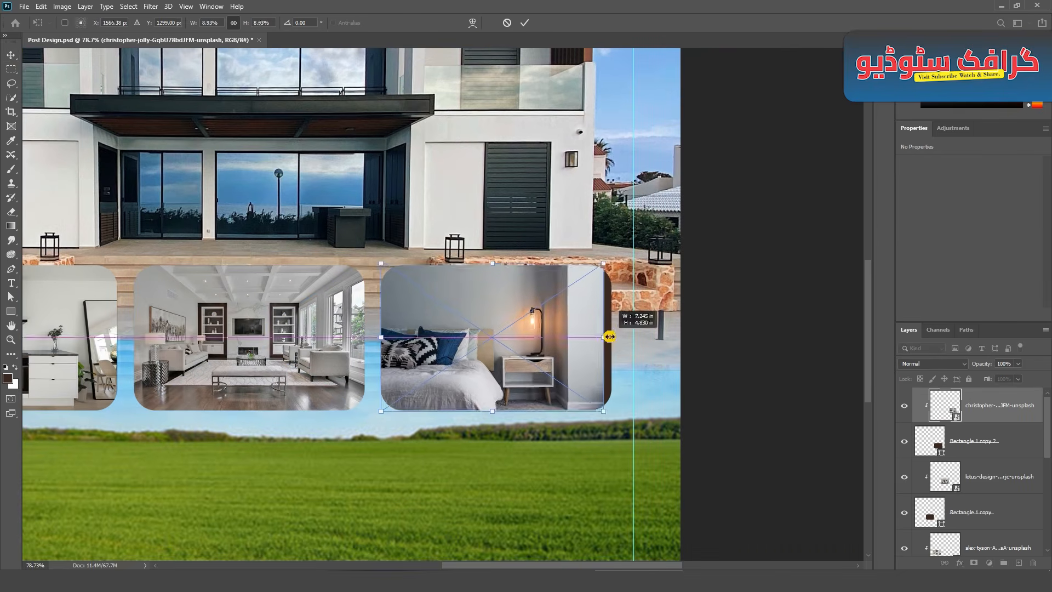
key("Return")
Step: Merge the three interior photos and their rounded rectangles into a single layer
right_click(11, 55)
scroll(975, 442, "down", 3)
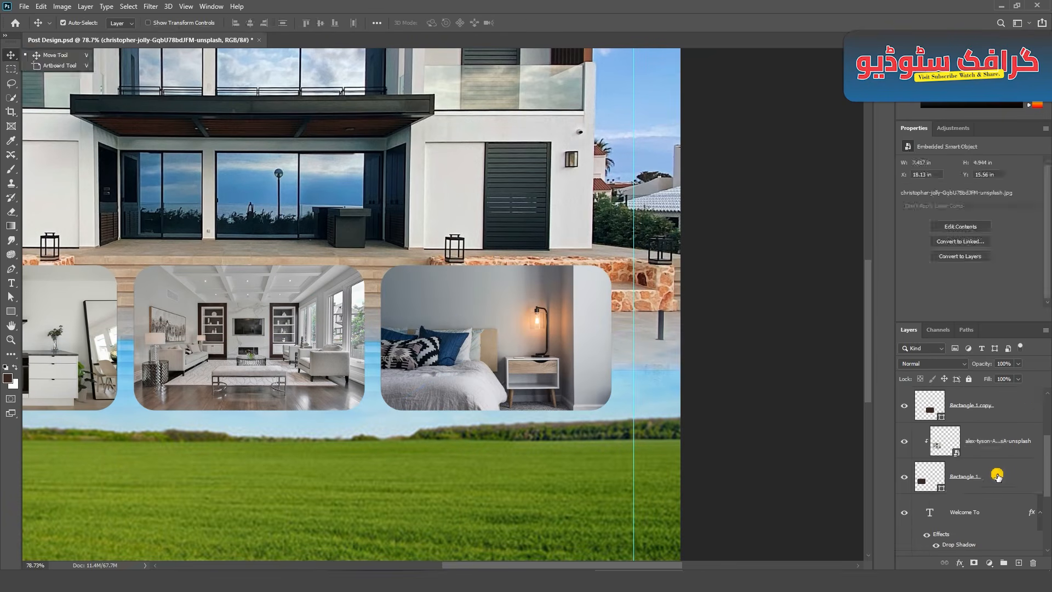
left_click(996, 475, "shift")
right_click(996, 476)
left_click(932, 334)
scroll(493, 411, "down", 6)
scroll(359, 424, "up", 4)
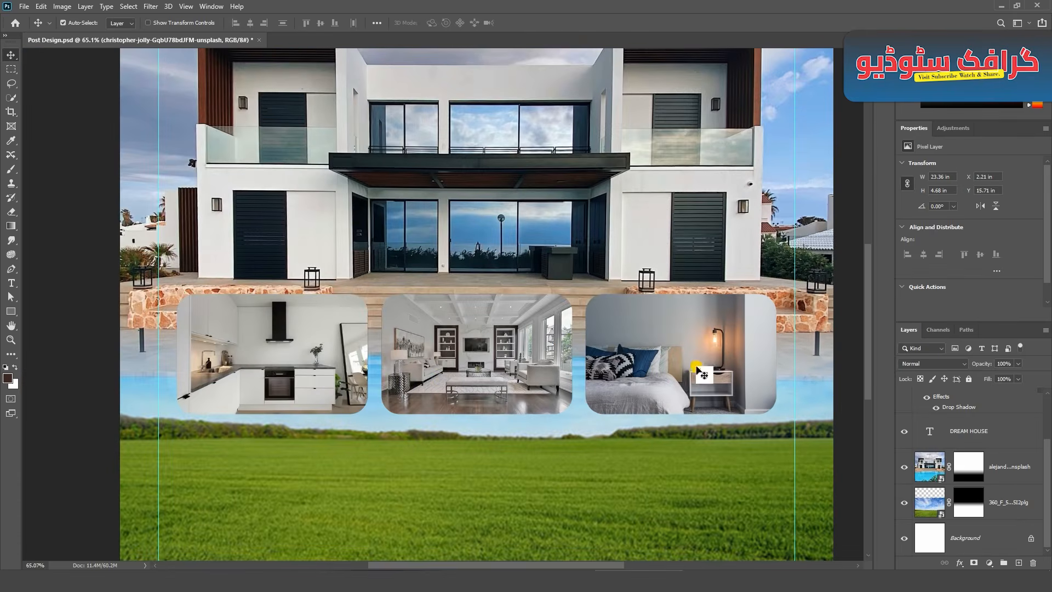
Step: Add a drop shadow to the merged photo layer with 58% opacity and 18 px size
scroll(1012, 409, "up", 2)
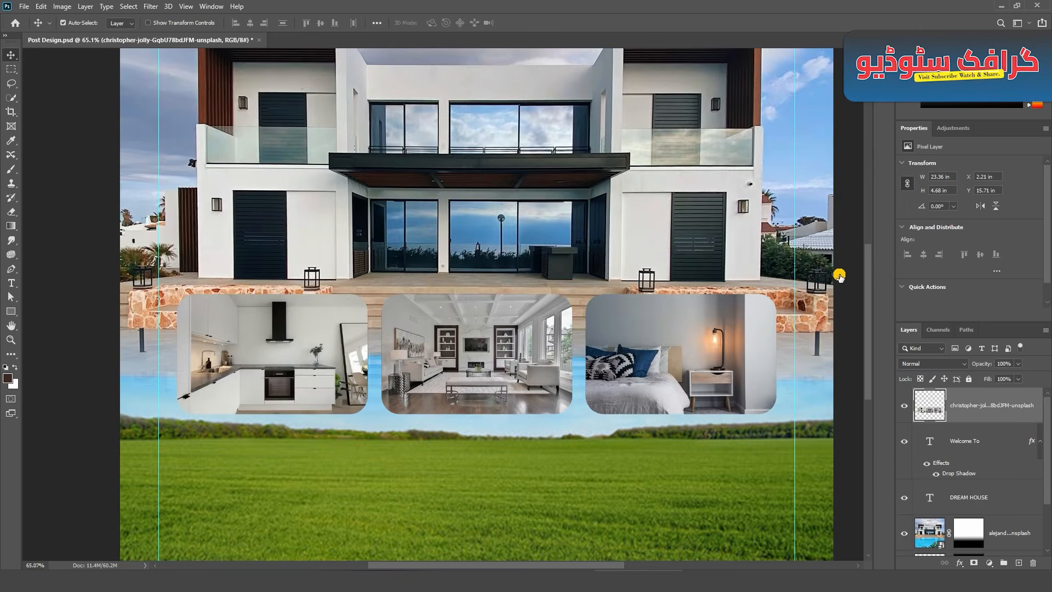
left_click(668, 352)
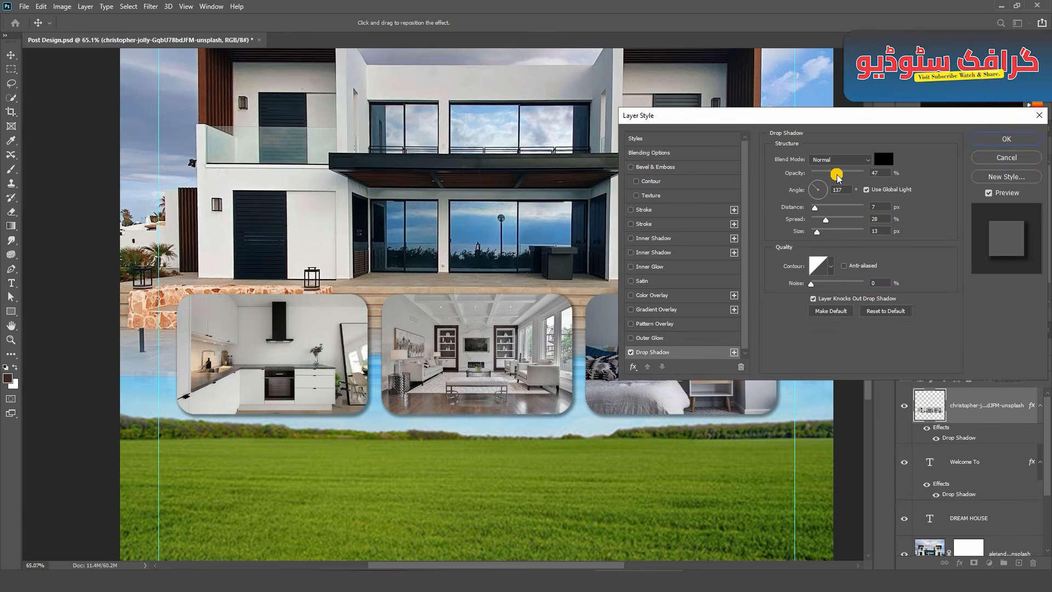
left_click_drag(837, 176, 843, 176)
left_click_drag(820, 231, 820, 232)
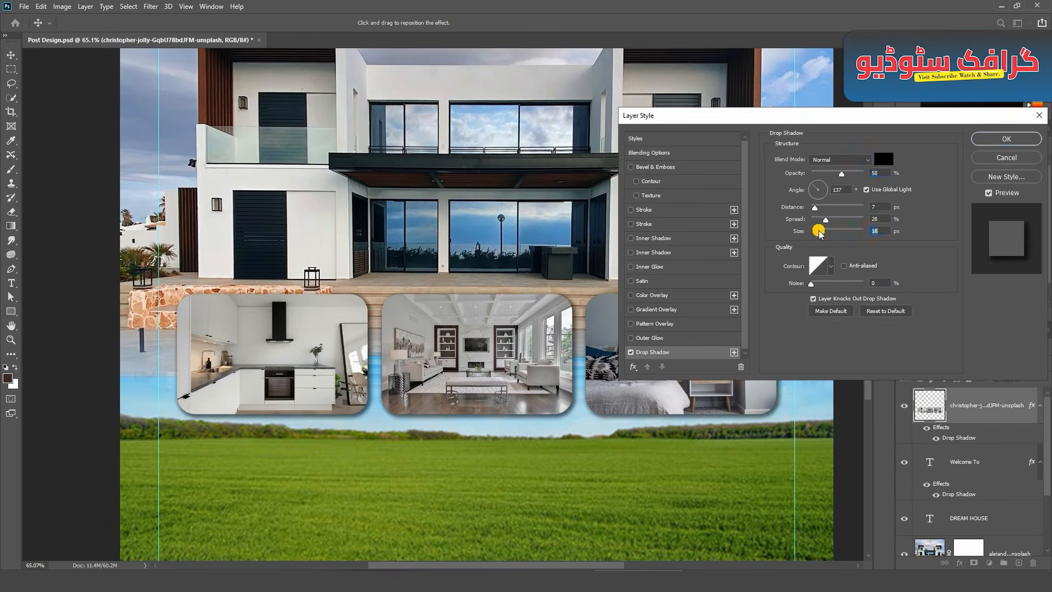
Step: Add a white (ffffff) outside stroke to the photo layer and set its size to about 11 px
left_click(660, 225)
left_click(817, 224)
left_click(656, 243)
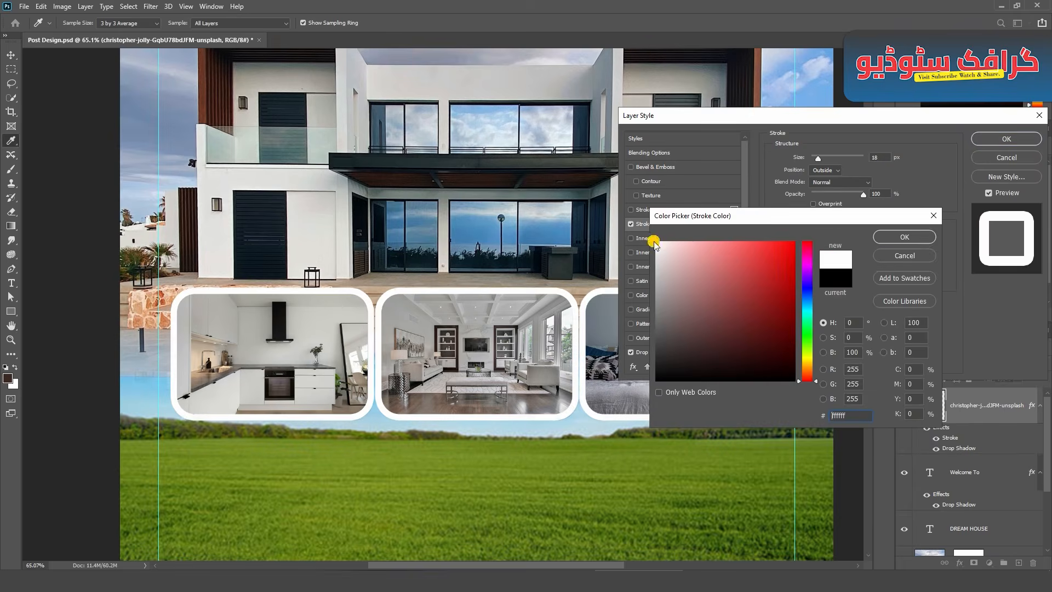
left_click(896, 236)
left_click(879, 158)
key("Down")
key("Down")
key("Down")
key("Down")
key("Down")
key("Down")
key("Down")
key("Down")
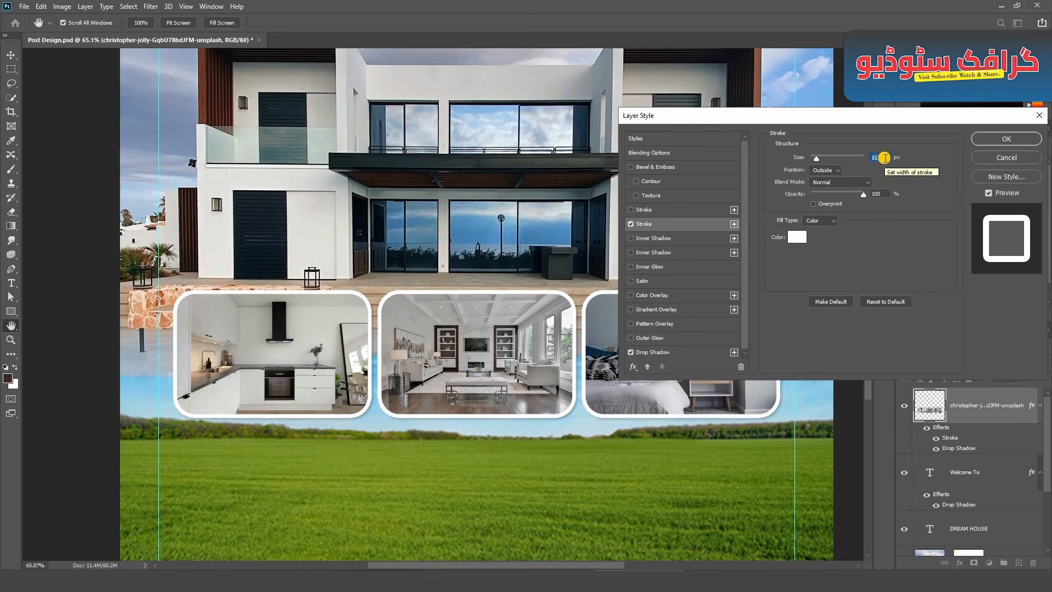
Step: Strengthen the photo layer's drop shadow to 65% opacity, 12 px distance and 40 px size, and apply the layer style
left_click(656, 353)
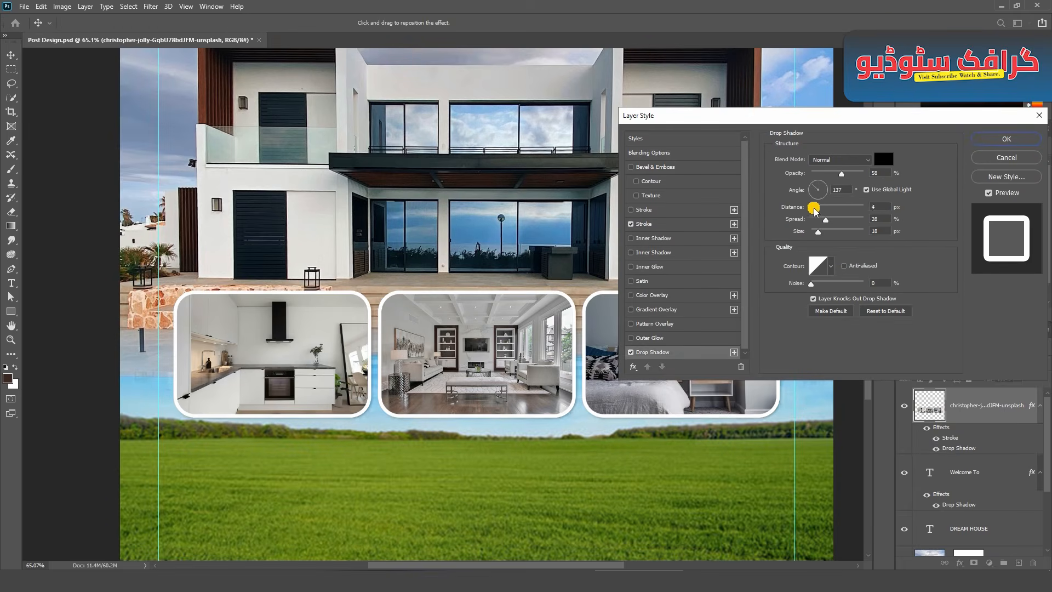
left_click_drag(819, 234, 825, 233)
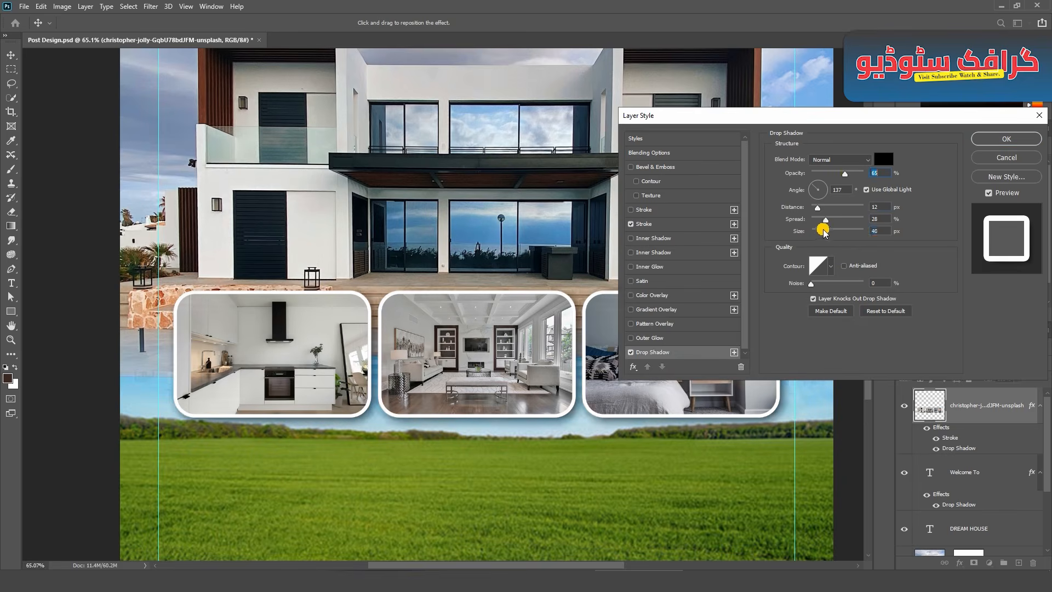
left_click(995, 137)
scroll(324, 524, "down", 3)
scroll(399, 439, "up", 3)
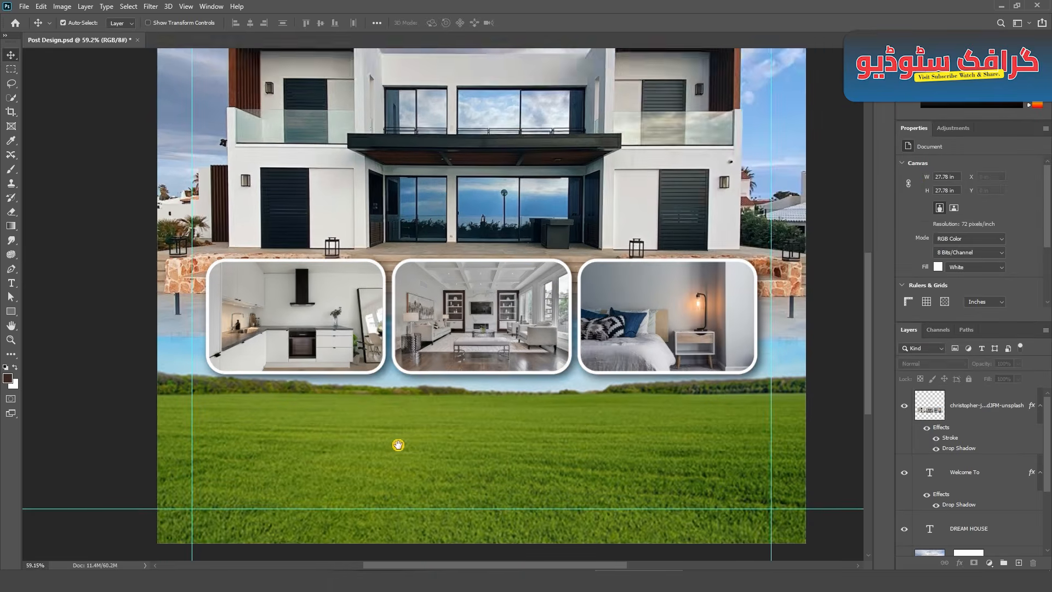
Step: Draw a rectangle over the grass below the photos and widen it to about 1153 by 324 px
scroll(416, 411, "down", 3)
scroll(424, 392, "up", 1)
left_click(11, 312)
left_click_drag(123, 285, 463, 400)
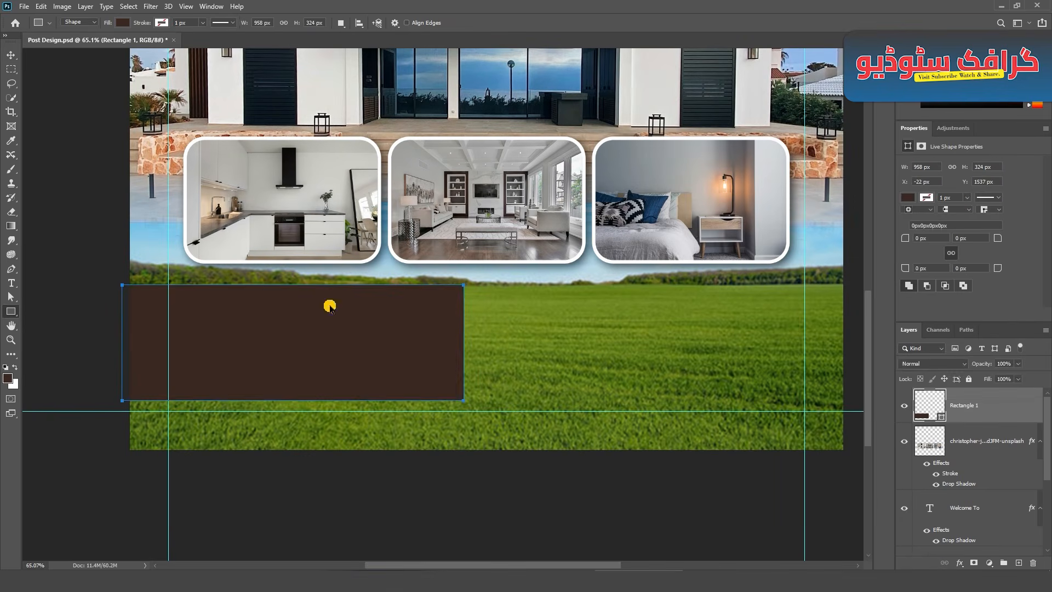
key("ctrl+t")
left_click_drag(464, 342, 533, 342)
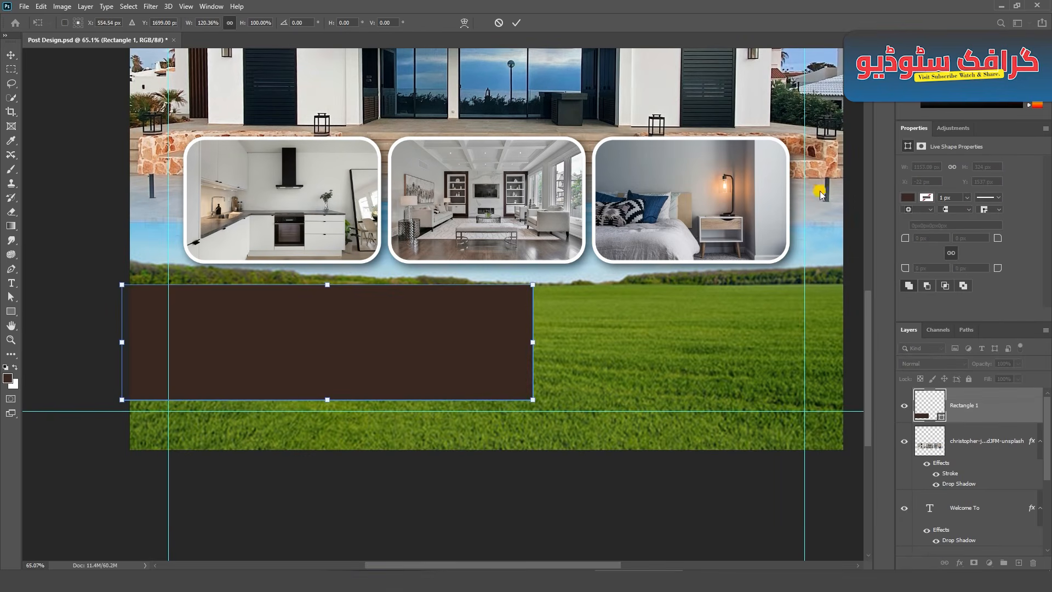
left_click(515, 23)
Step: Fill the new rectangle with orange and move it flush with the canvas's left edge
left_click(908, 197)
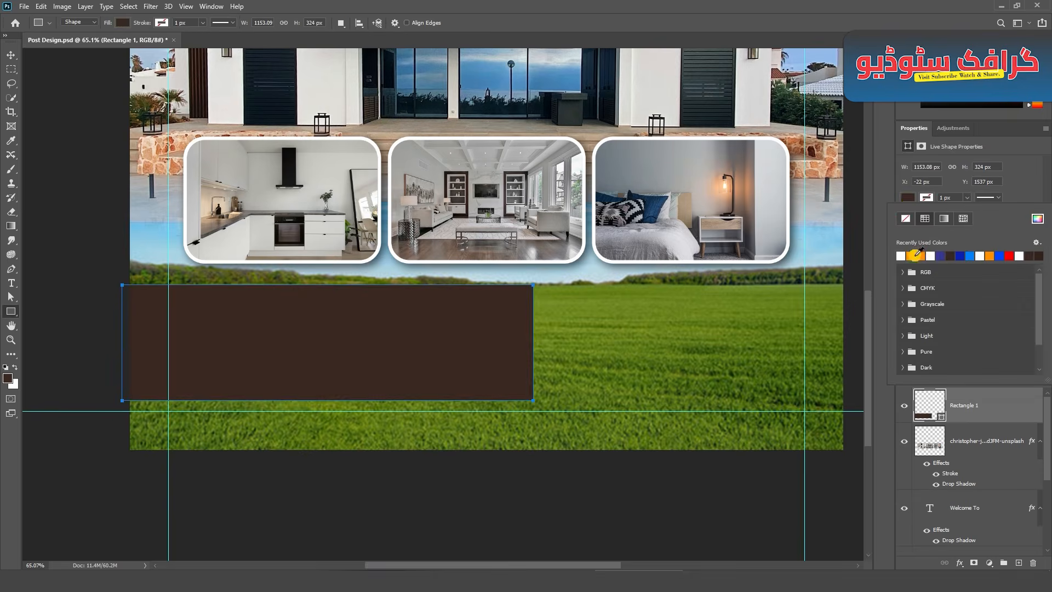
left_click(901, 255)
left_click(112, 316)
left_click_drag(251, 326, 258, 322)
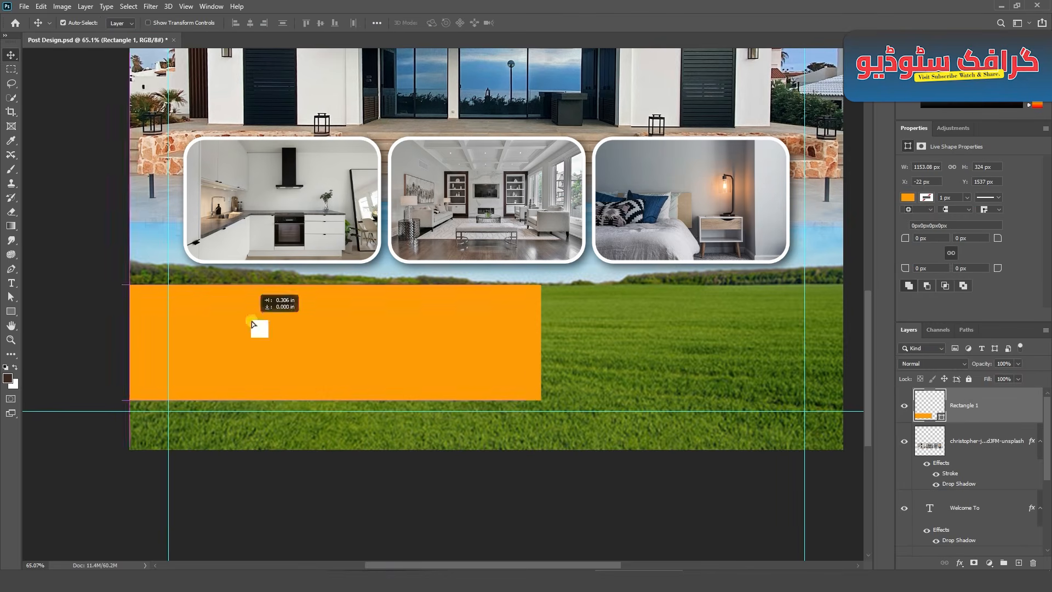
Step: Add a layer mask to the orange rectangle and fade out its right end with a linear gradient
left_click(12, 229)
left_click(974, 563)
key("x")
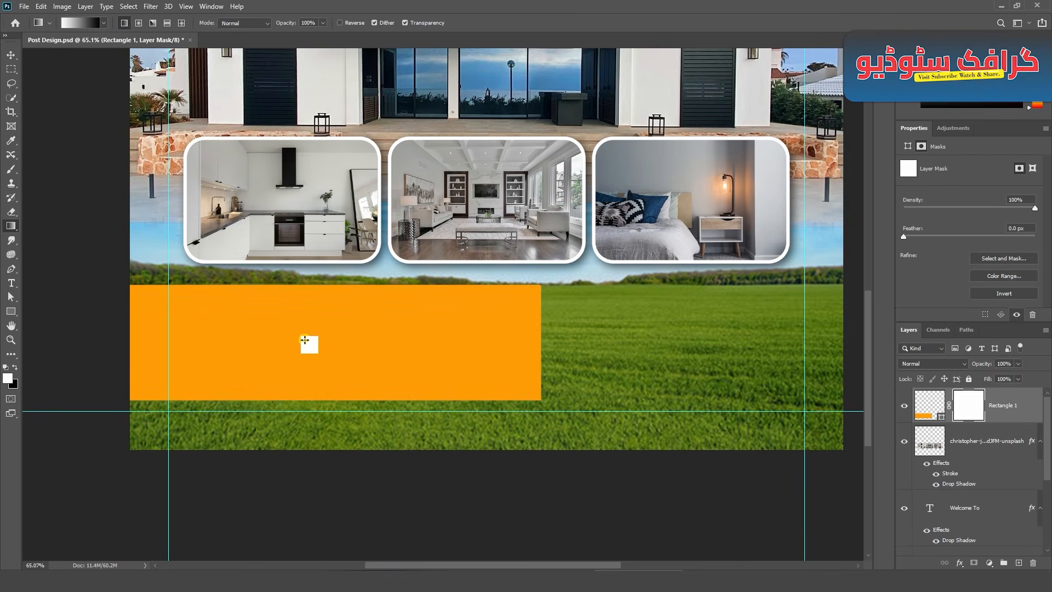
left_click_drag(307, 345, 547, 348)
Step: Add the white text "3 Bed Room" in the upper left part of the orange bar
key("t")
left_click(215, 317)
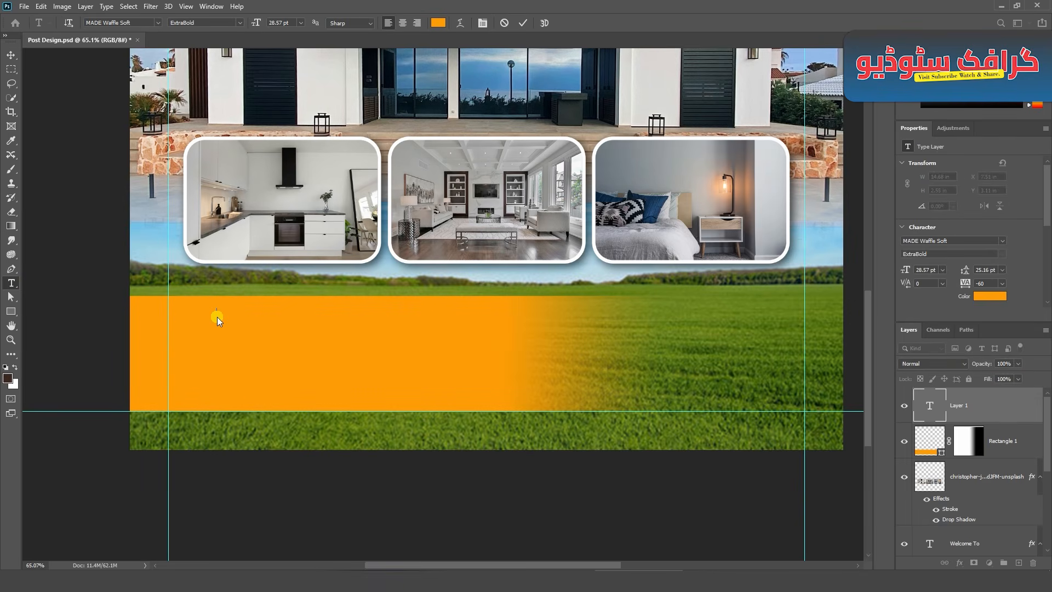
left_click(984, 296)
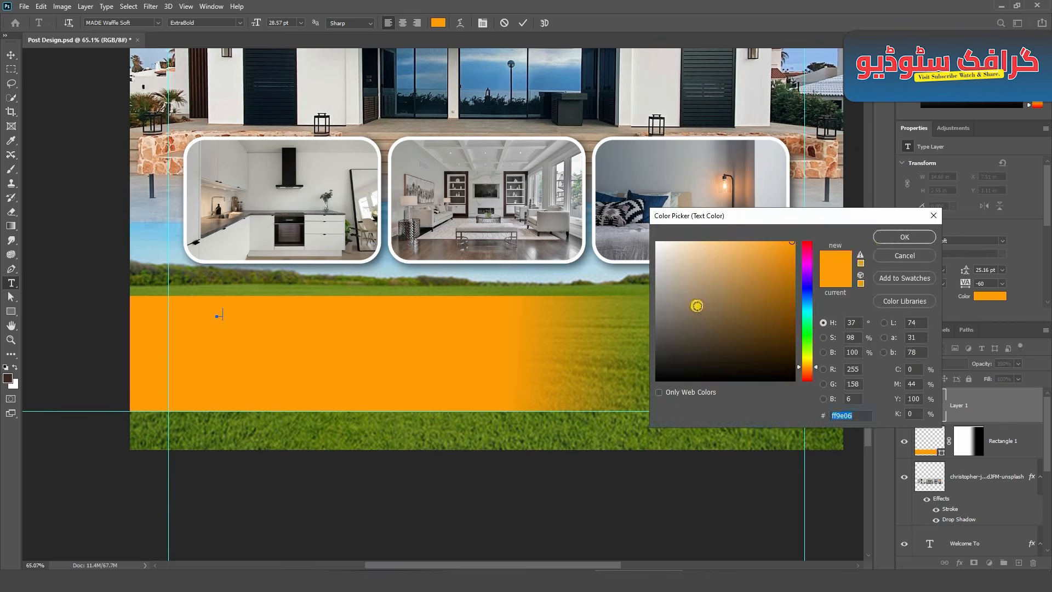
left_click(664, 249)
left_click(905, 236)
scroll(229, 309, "up", 5)
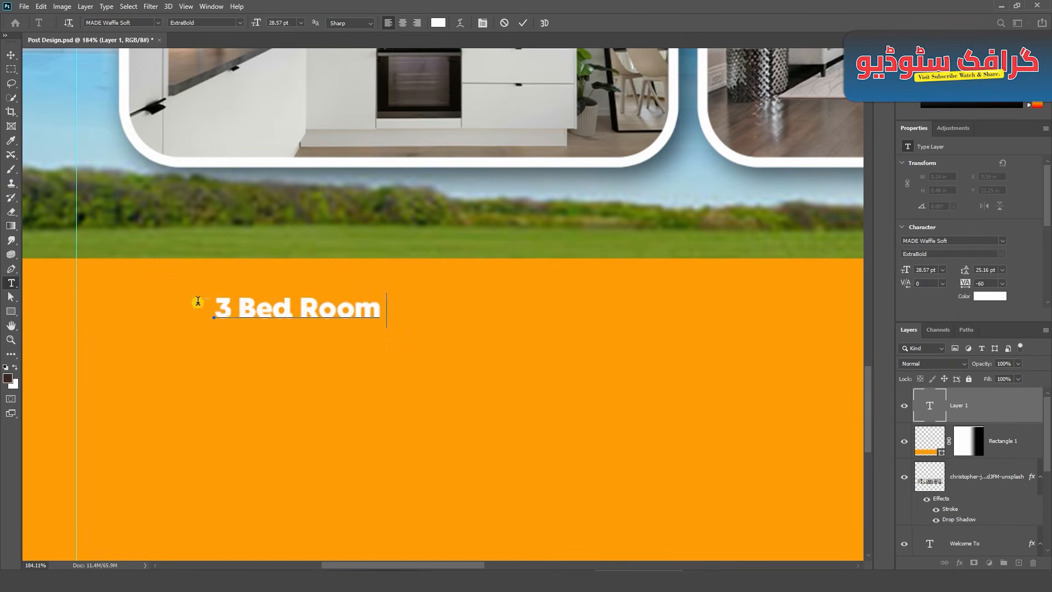
Step: Duplicate the "3 Bed Room" text directly below it and change the copy to "Living Room"
left_click(12, 54)
scroll(261, 316, "down", 4)
left_click_drag(276, 337, 271, 367)
double_click(272, 366)
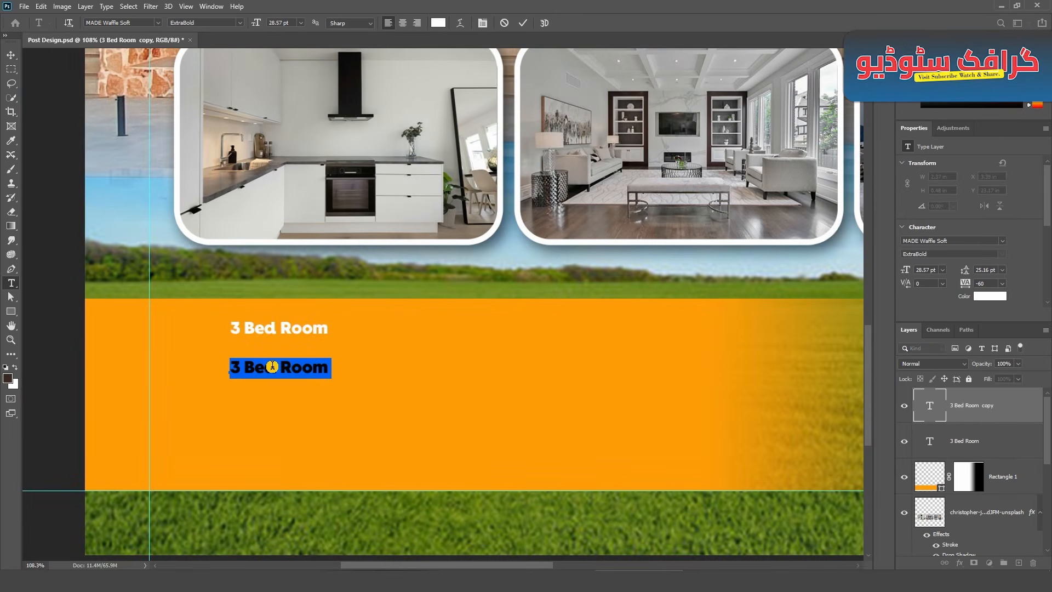
type("Living")
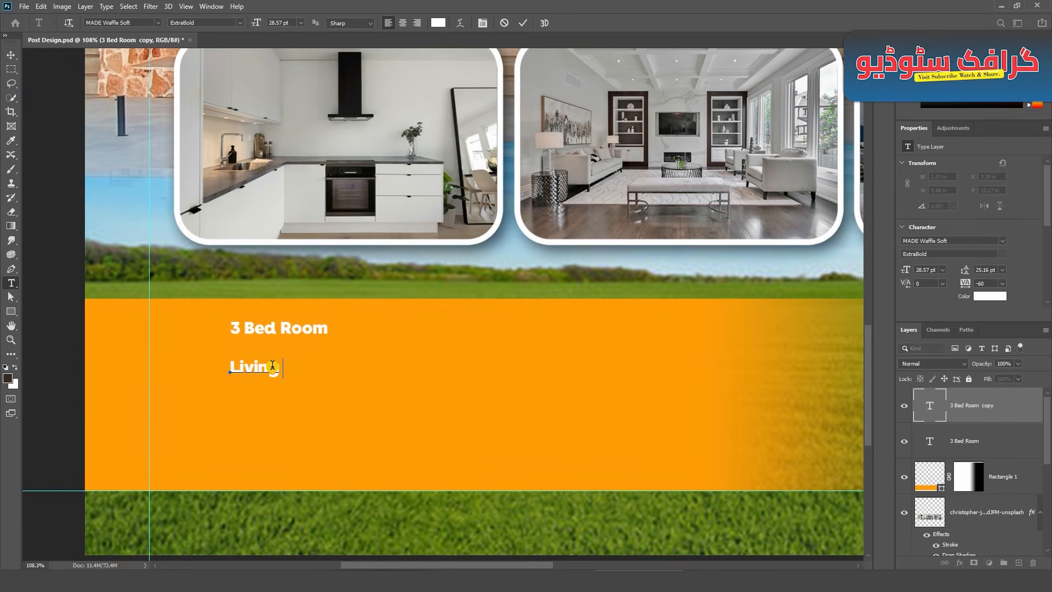
left_click(9, 56)
left_click(277, 334, "shift")
left_click_drag(286, 372, 465, 369)
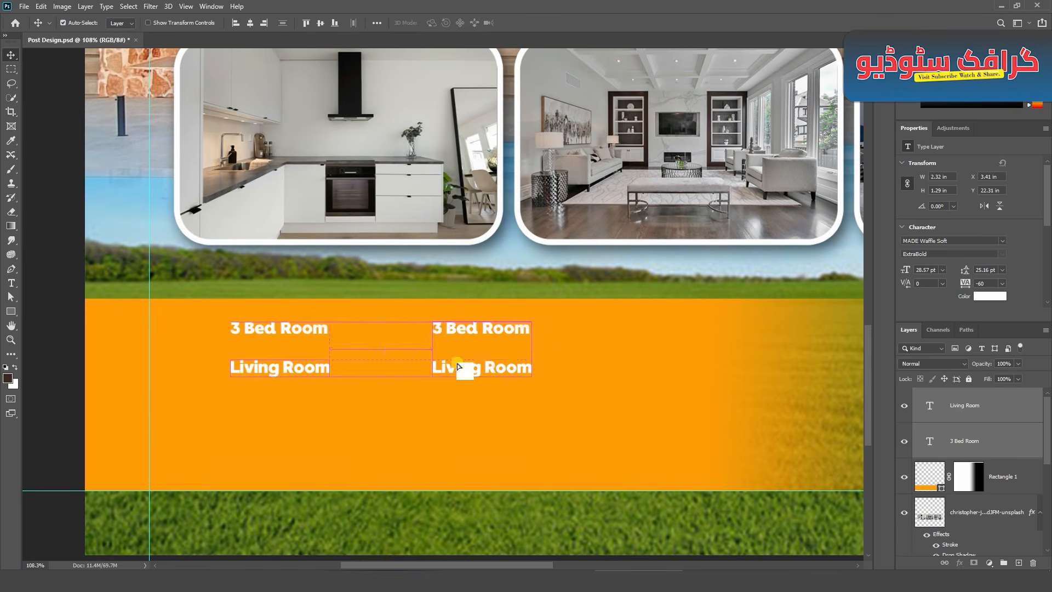
key("ctrl+z")
Step: Draw a dark brown 10 px circle as a bullet before "3 Bed Room" and duplicate it before "Living Room"
scroll(212, 352, "up", 5)
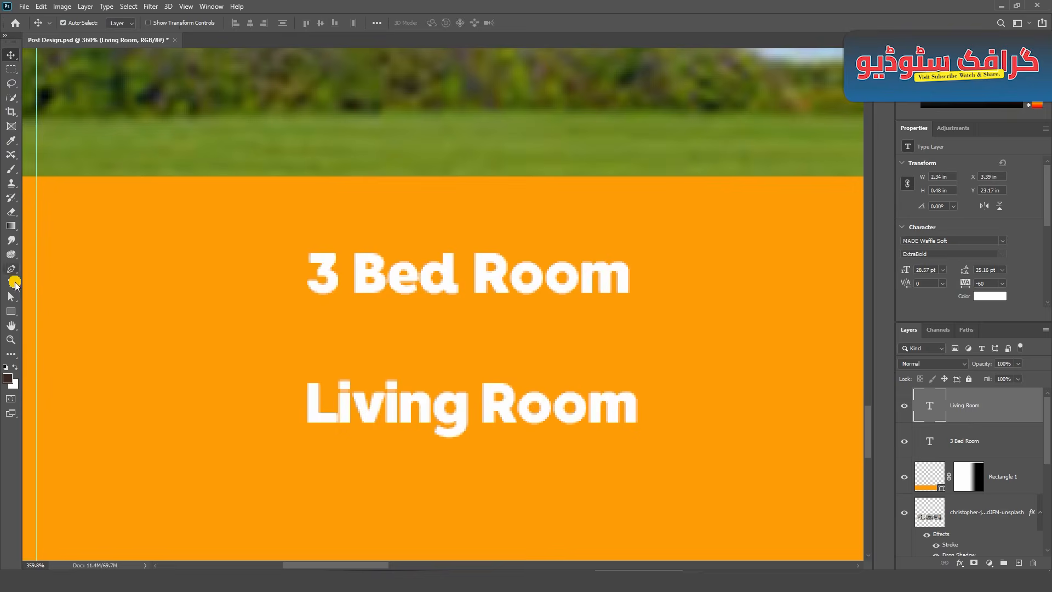
left_click(11, 312)
right_click(11, 311)
left_click(52, 332)
mouse_move(249, 267)
left_mouse_down()
mouse_move(268, 285)
mouse_move(270, 406)
left_mouse_up()
left_click(8, 55)
scroll(270, 407, "down", 5)
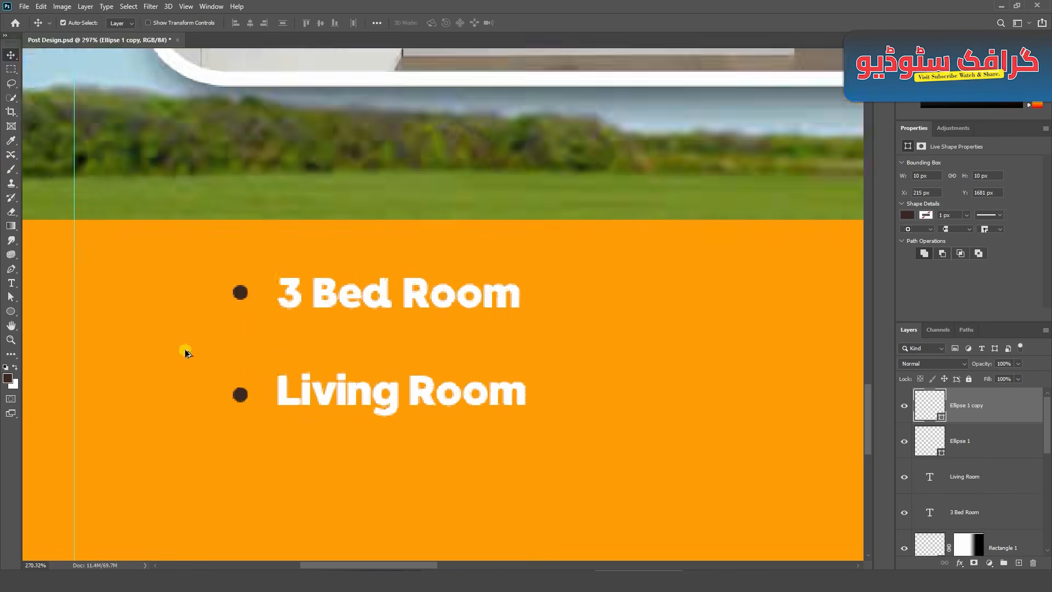
Step: Duplicate both bullets and their labels to the right as a second column on the orange bar
scroll(163, 299, "down", 5)
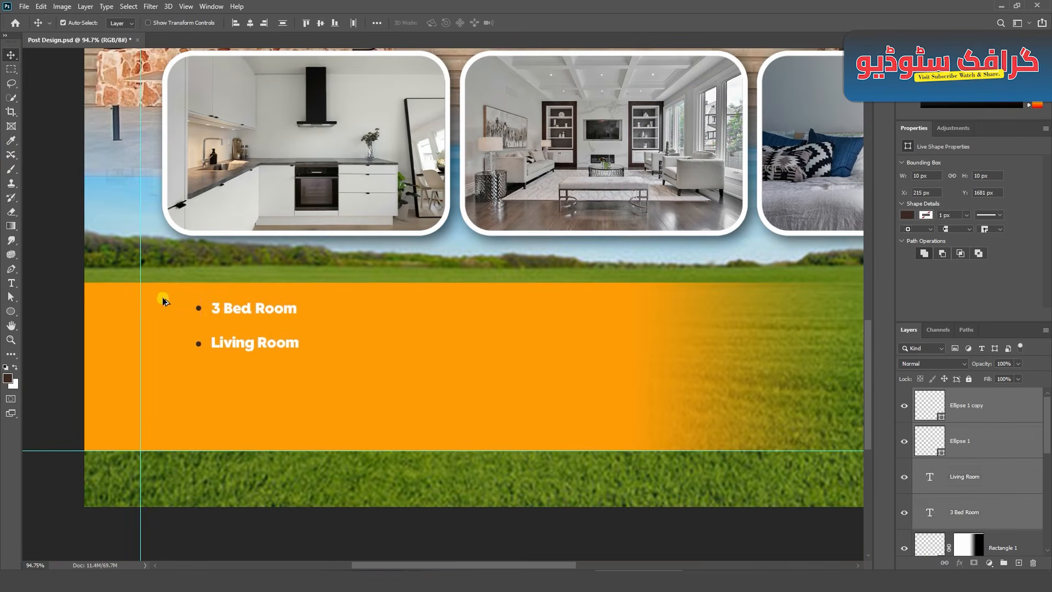
left_click_drag(238, 341, 378, 347)
scroll(373, 319, "up", 5)
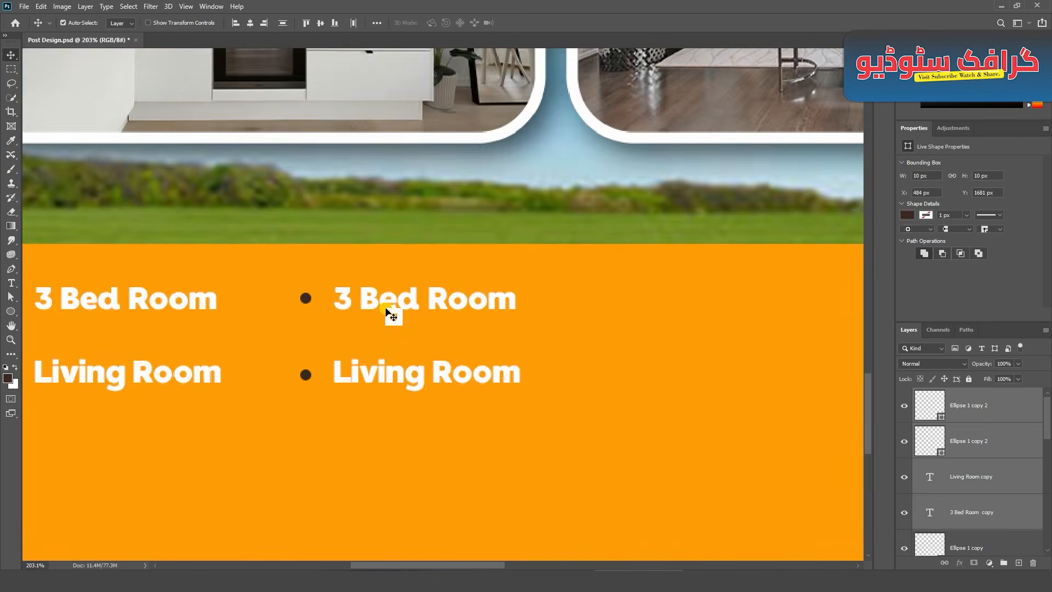
left_click(452, 315)
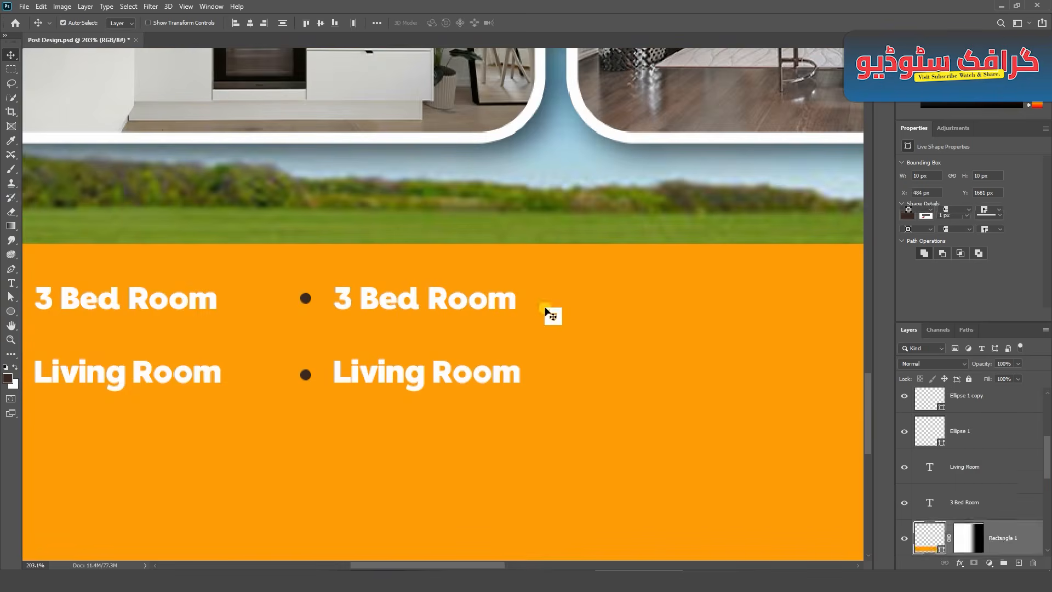
double_click(384, 302)
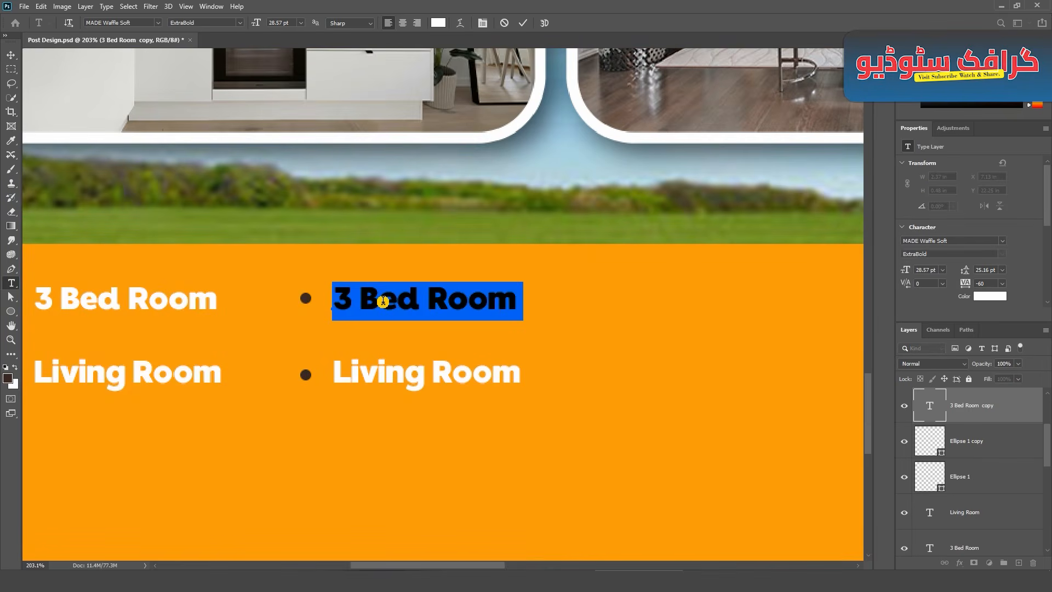
type("Guest")
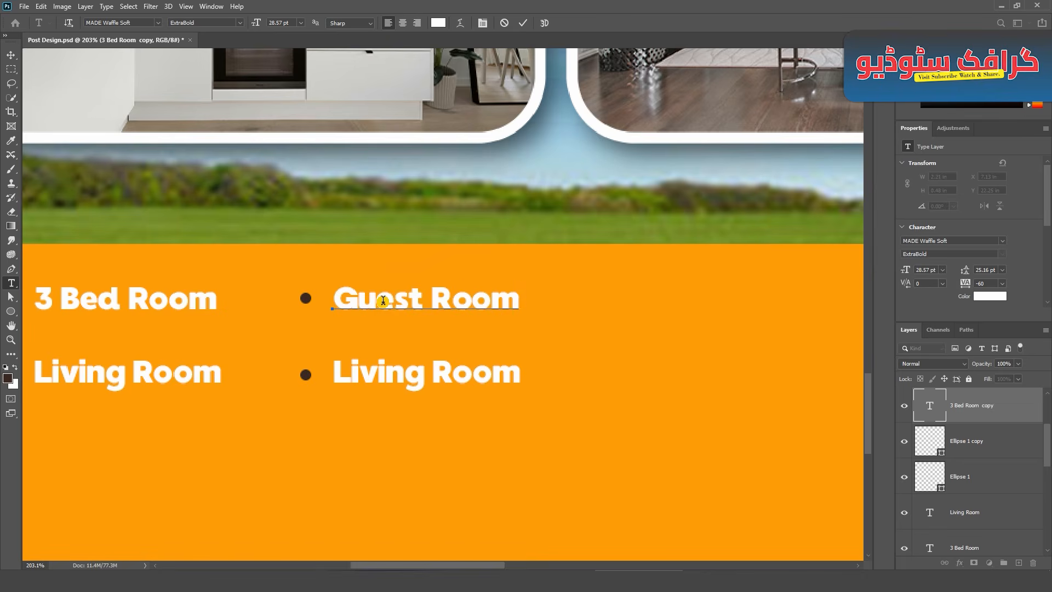
key("BackSpace")
key("BackSpace")
key("BackSpace")
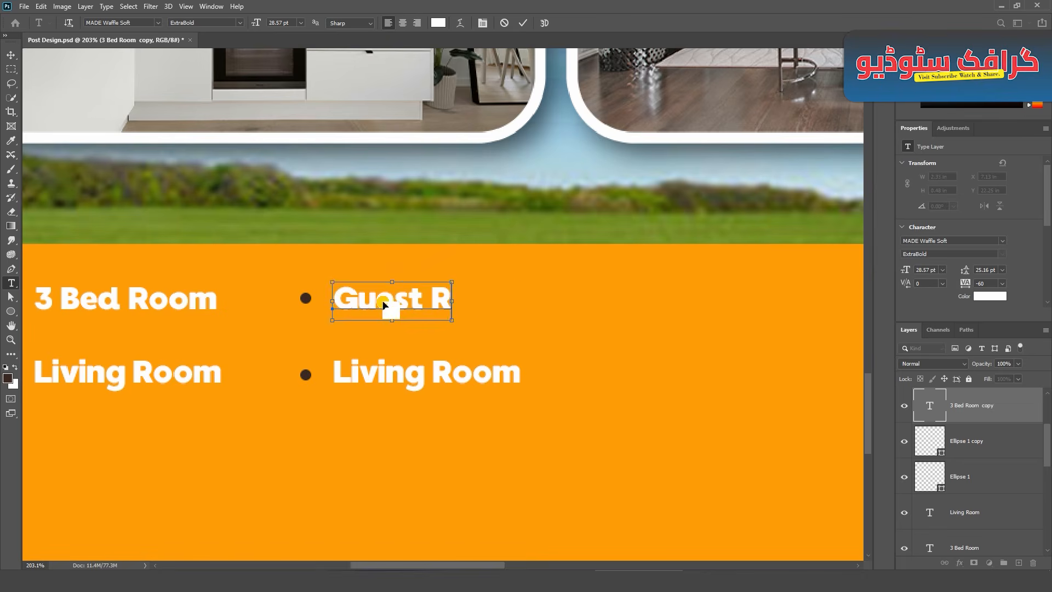
key("ctrl+z")
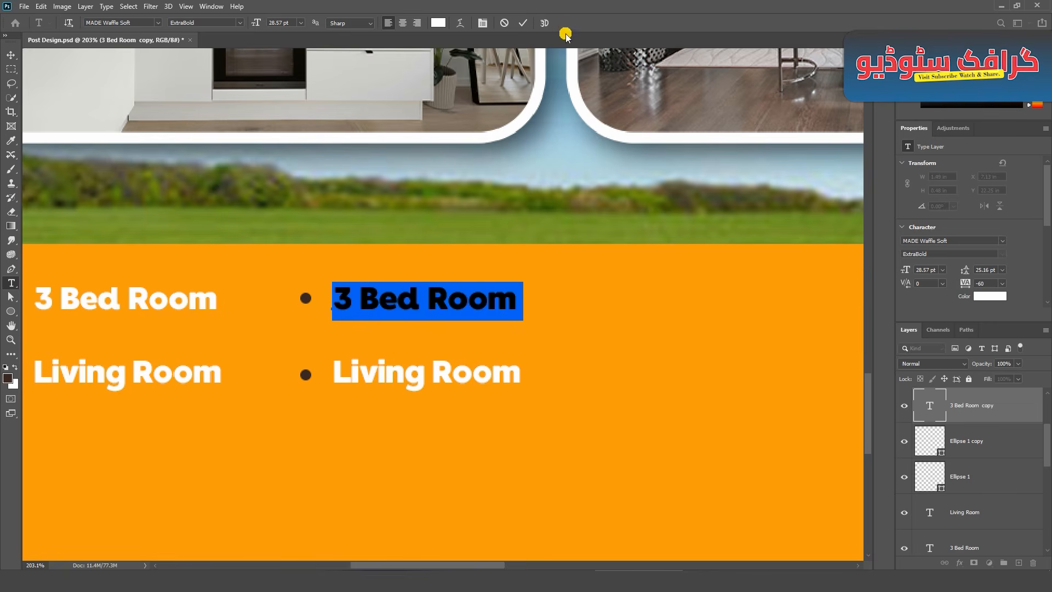
left_click(523, 23)
Step: Change the second column's "Living Room" label on the orange bar to "Security System"
left_click(390, 376, "ctrl")
double_click(390, 377)
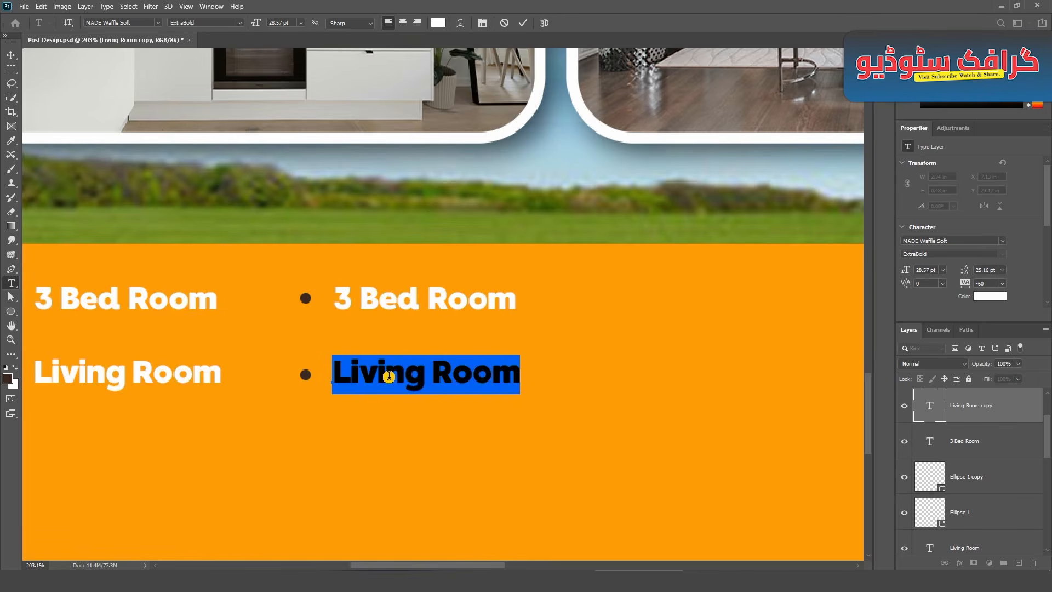
type("Security")
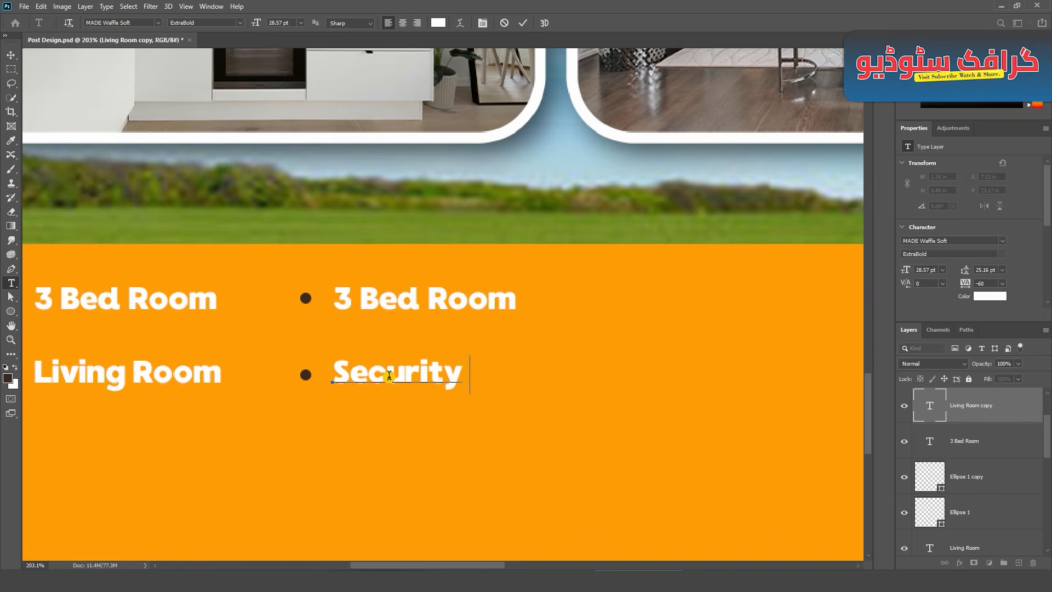
type(" System")
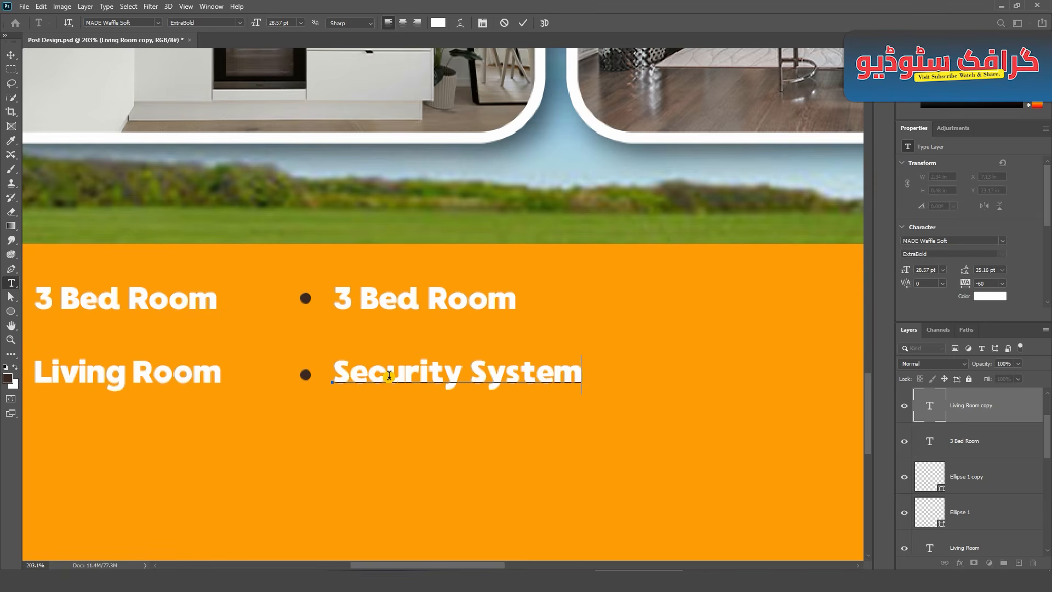
left_click(10, 55)
Step: Enlarge all four bullets and their labels together to a text size of about 78 pt and position them across the orange bar
scroll(509, 340, "down", 2)
scroll(450, 451, "up", 1)
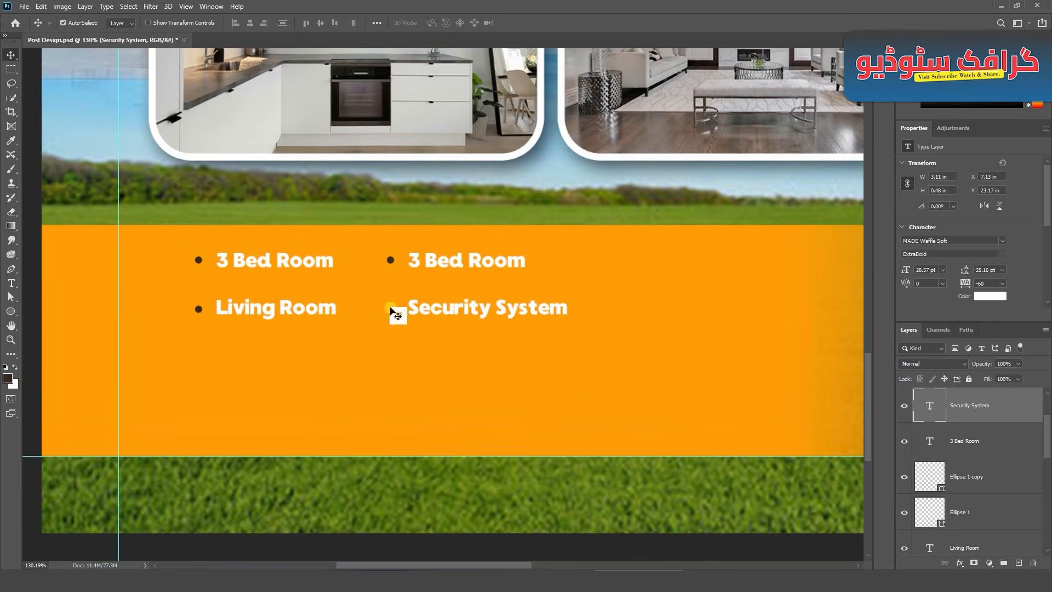
left_click(200, 261)
left_click(199, 308, "shift")
left_click(390, 261, "shift")
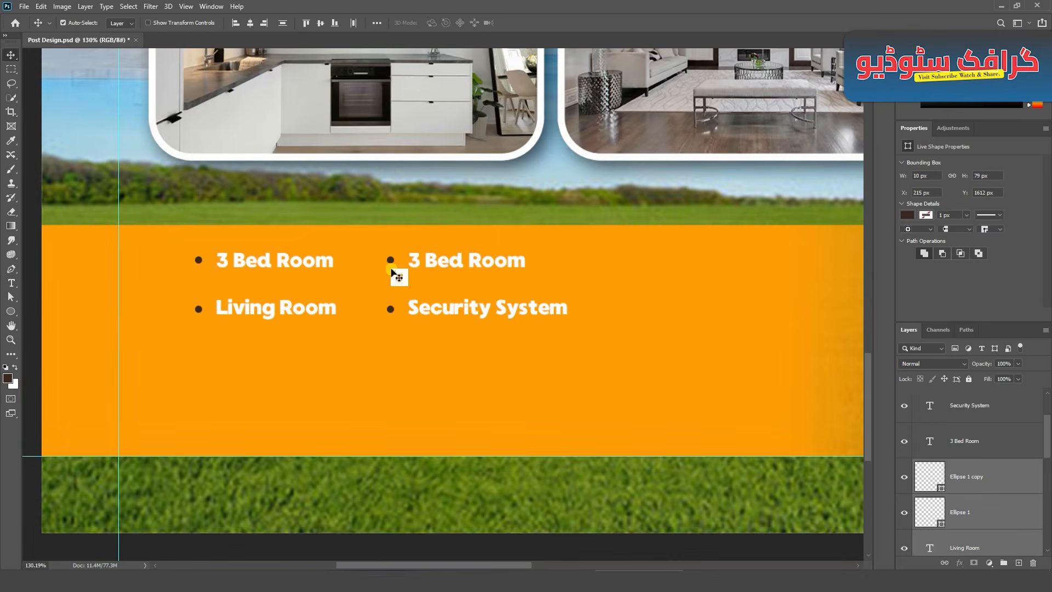
left_click(413, 319, "shift")
scroll(414, 320, "down", 2)
key("ctrl+t")
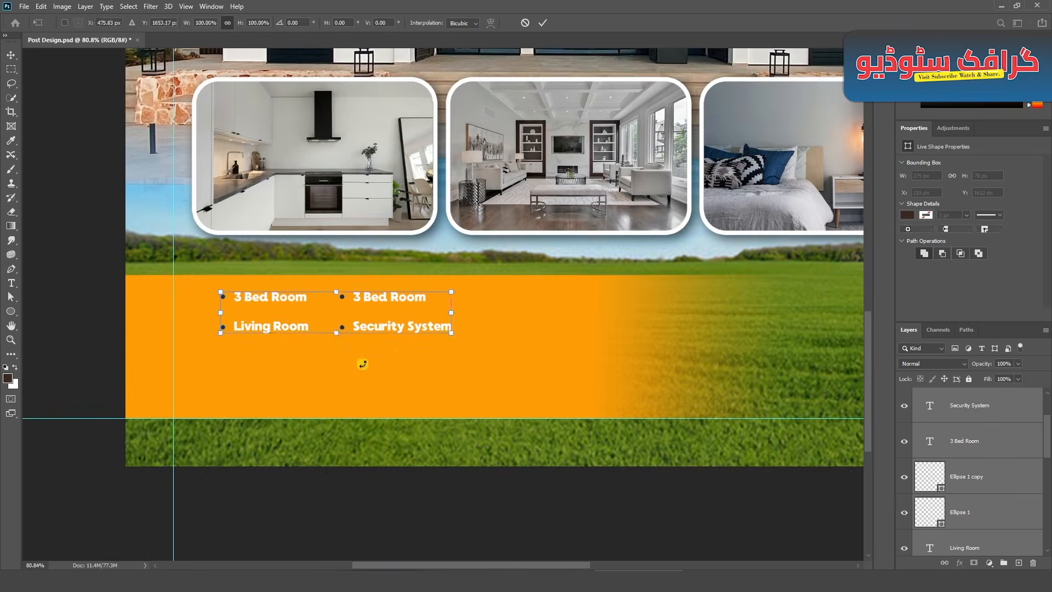
left_click_drag(457, 337, 666, 411)
left_click_drag(638, 383, 526, 329)
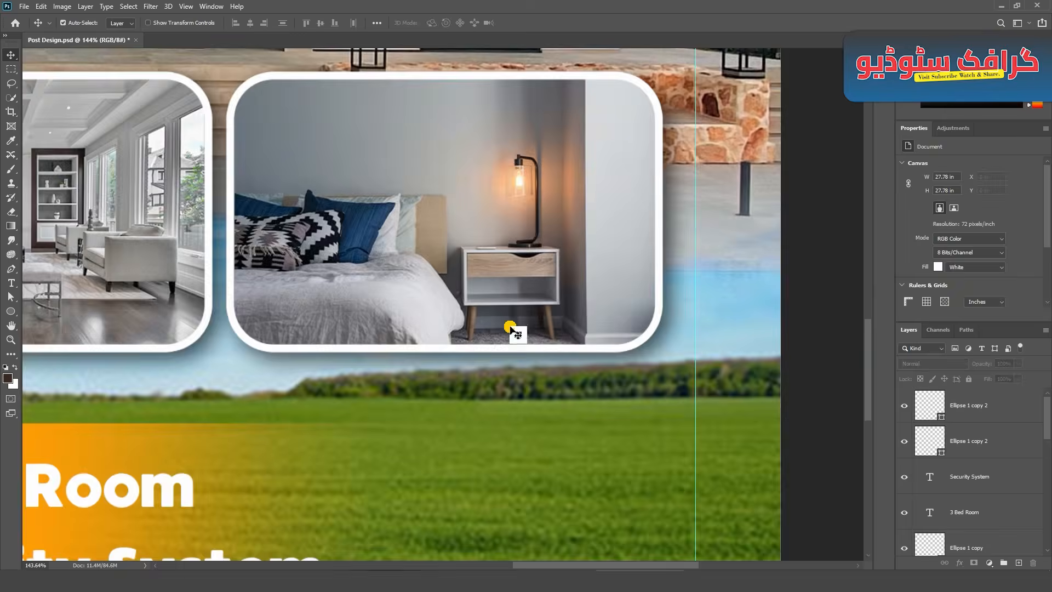
Step: Draw a white 538 × 156 px rectangle at the canvas's right edge, aligned with the orange bar's upper edge
scroll(510, 328, "down", 5)
left_click(495, 403)
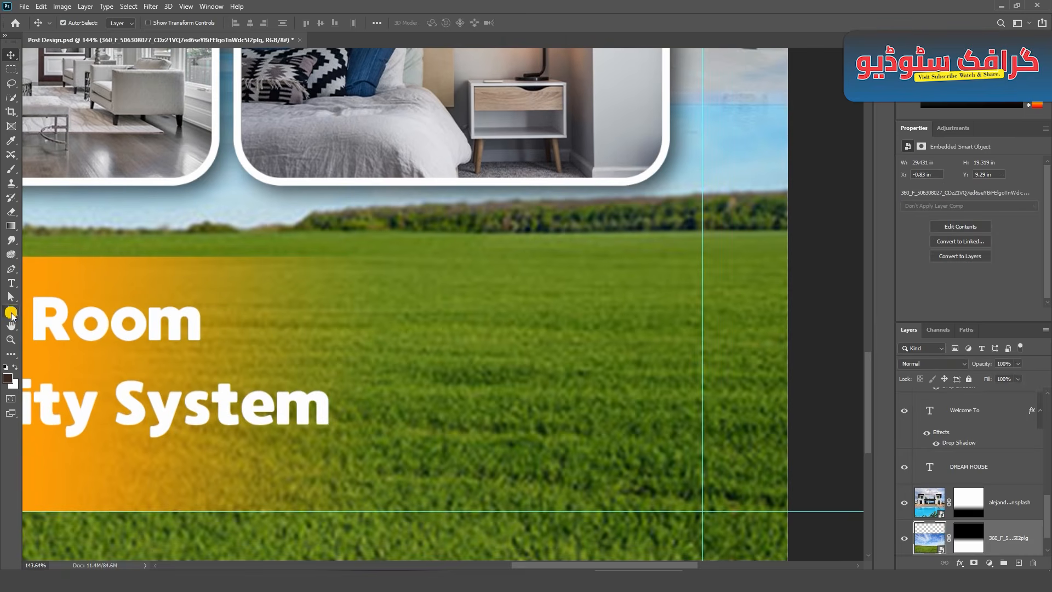
left_click(11, 314)
left_click(65, 308)
left_click_drag(796, 228, 372, 368)
left_click(10, 55)
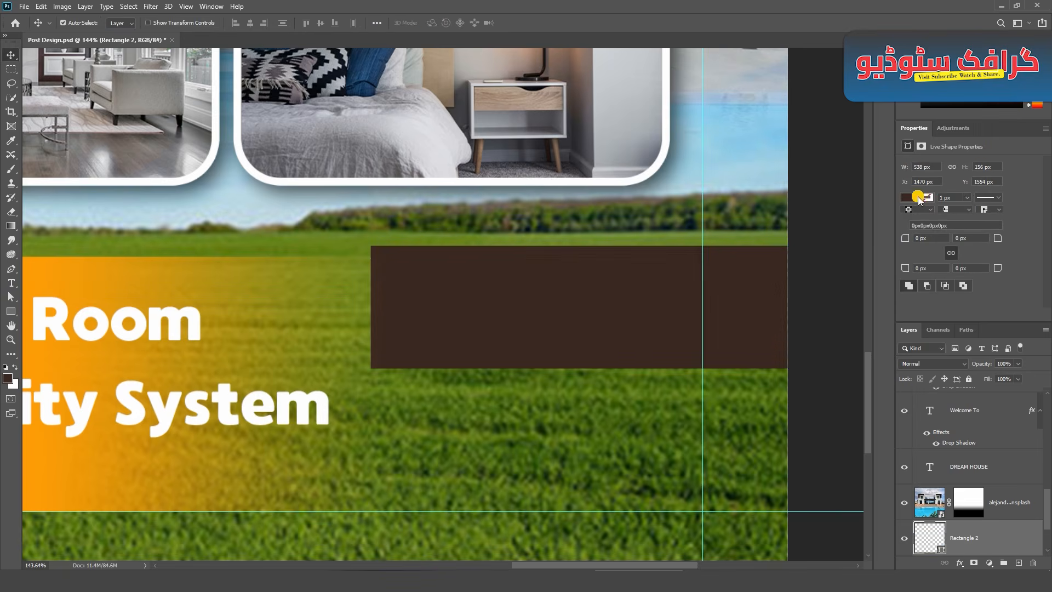
left_click(920, 197)
left_click(901, 255)
left_click_drag(511, 326, 504, 336)
Step: Add a layer mask to the white rectangle and fade its left end into the grass with a gradient
left_click(11, 225)
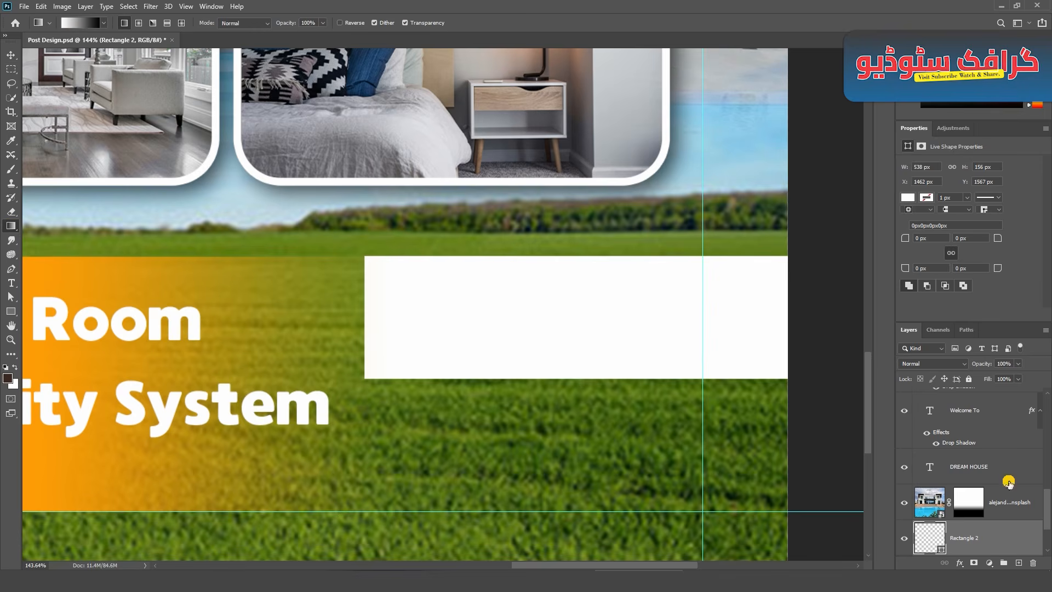
left_click(974, 563)
left_click_drag(427, 317, 308, 323)
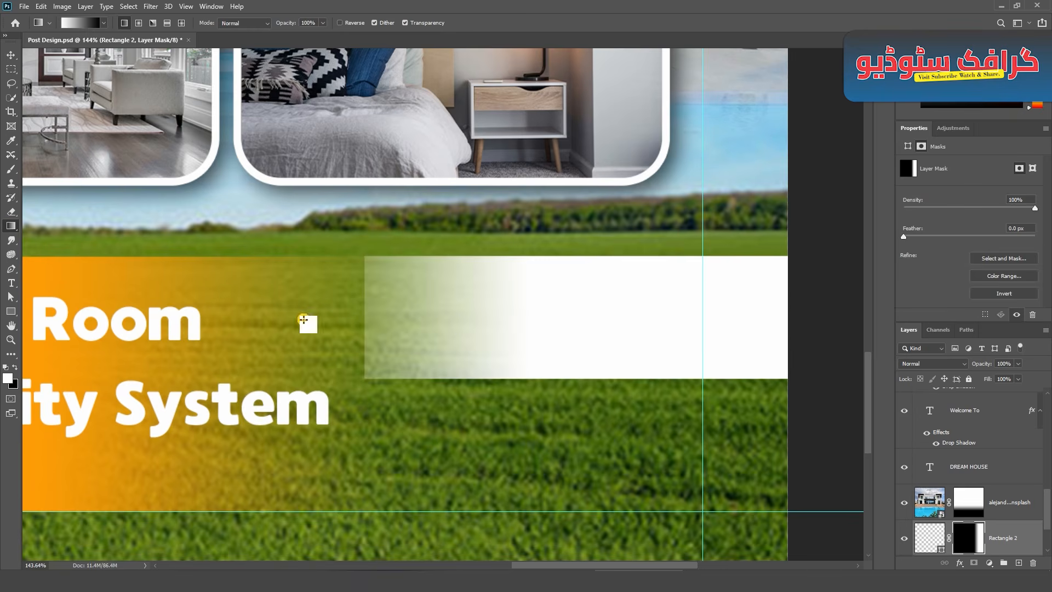
left_click_drag(542, 318, 364, 313)
key("v")
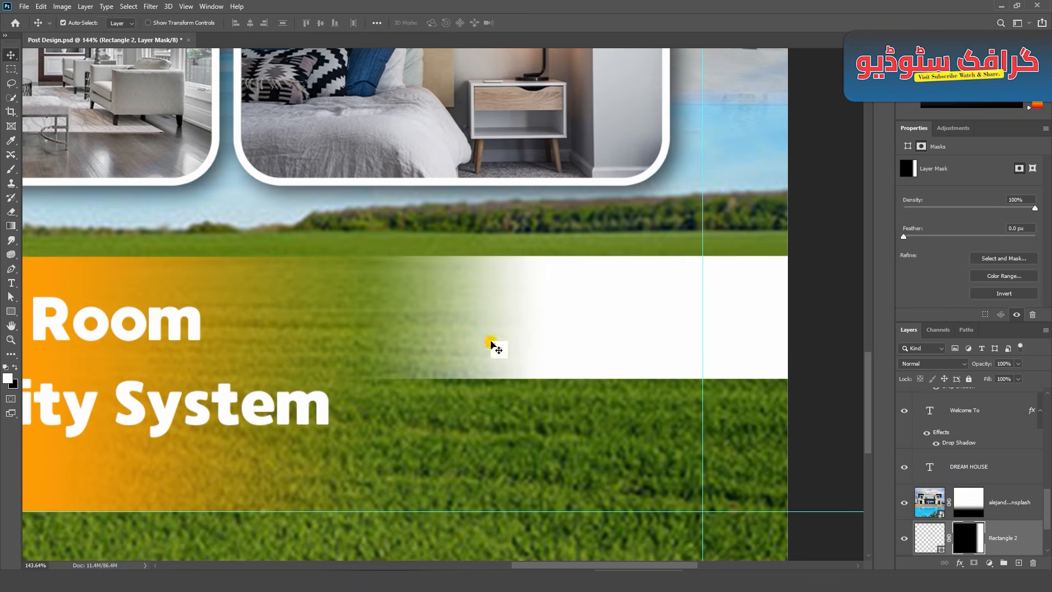
Step: Duplicate the "Security System" text onto the white rectangle in black (000000) and scale it down to about 27 pt
scroll(493, 345, "up", 3)
left_click(146, 466)
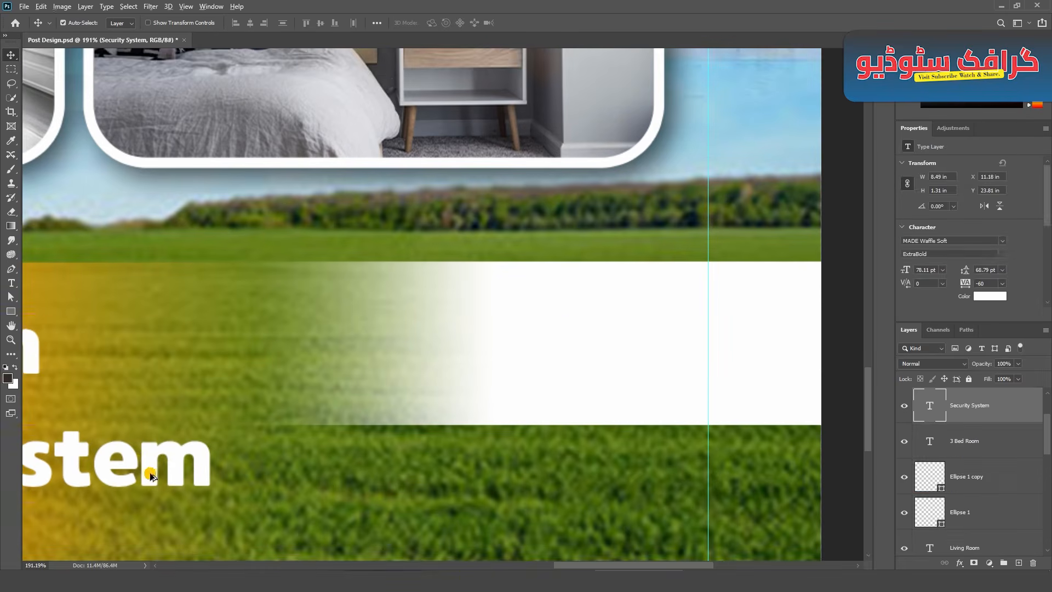
left_click_drag(146, 469, 601, 360)
left_click(1008, 298)
left_click(697, 369)
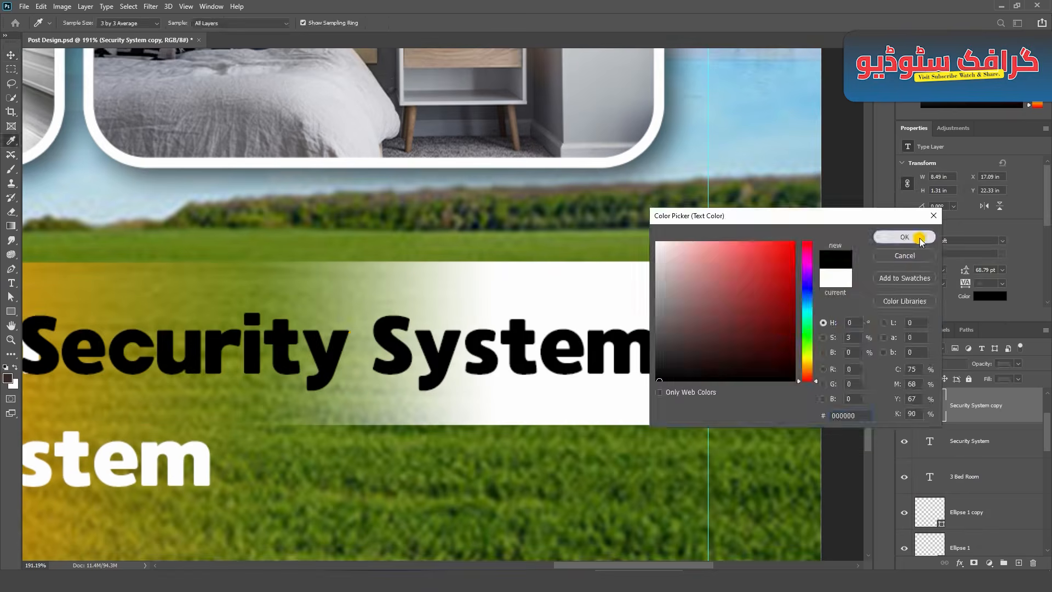
left_click(902, 237)
key("ctrl+t")
left_click_drag(655, 305, 523, 264)
left_click(543, 22)
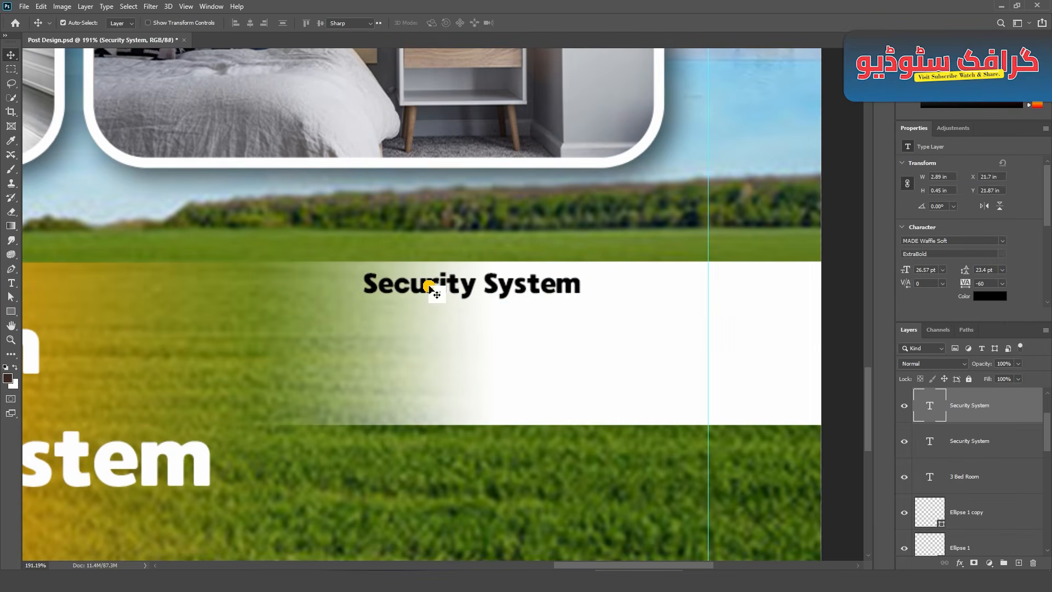
Step: Change the black text on the white rectangle to "Price Started At"
double_click(429, 286)
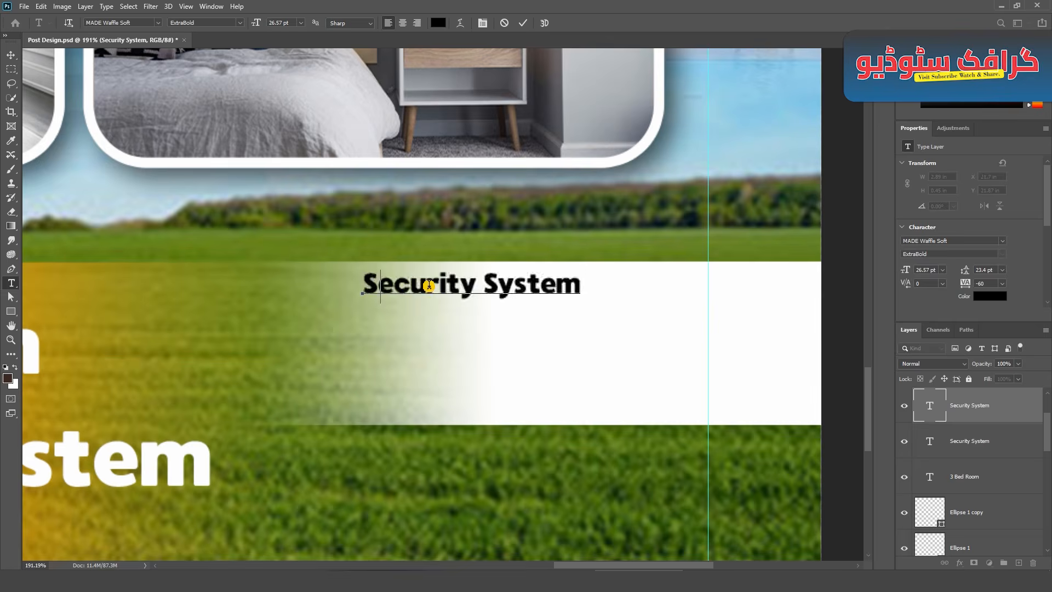
type("Price Started At")
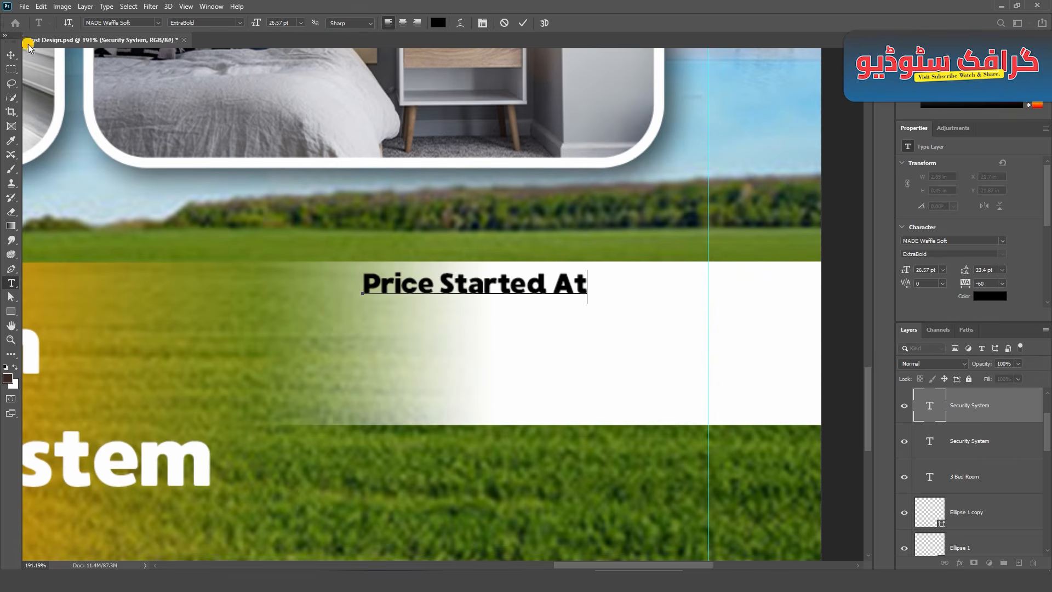
left_click(11, 55)
Step: Duplicate the "Price Started At" text directly below it and change the copy to "Rs, 1.5 cr"
left_click_drag(430, 277, 447, 333, "alt")
double_click(448, 336)
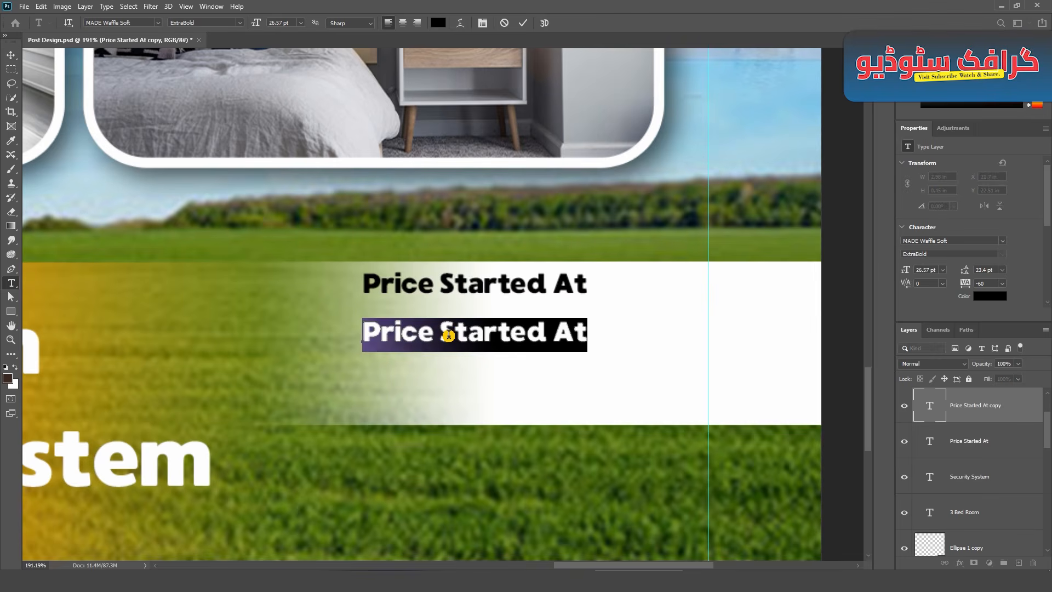
type("Rs")
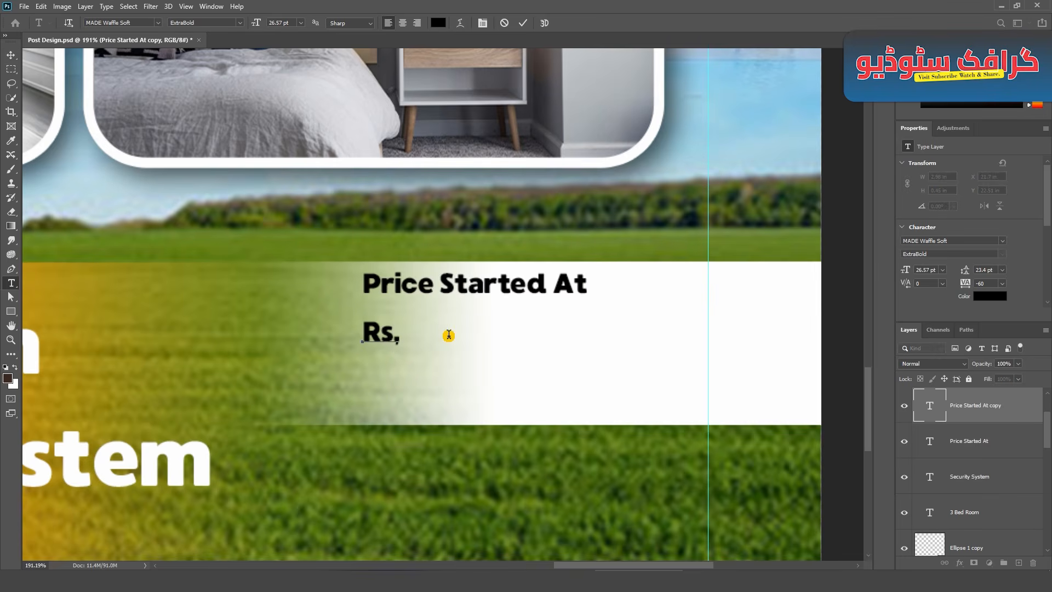
type(", 15")
left_click(8, 57)
Step: Enlarge the price text to about 70 pt within the white rectangle
key("ctrl+t")
left_click_drag(484, 344, 680, 408)
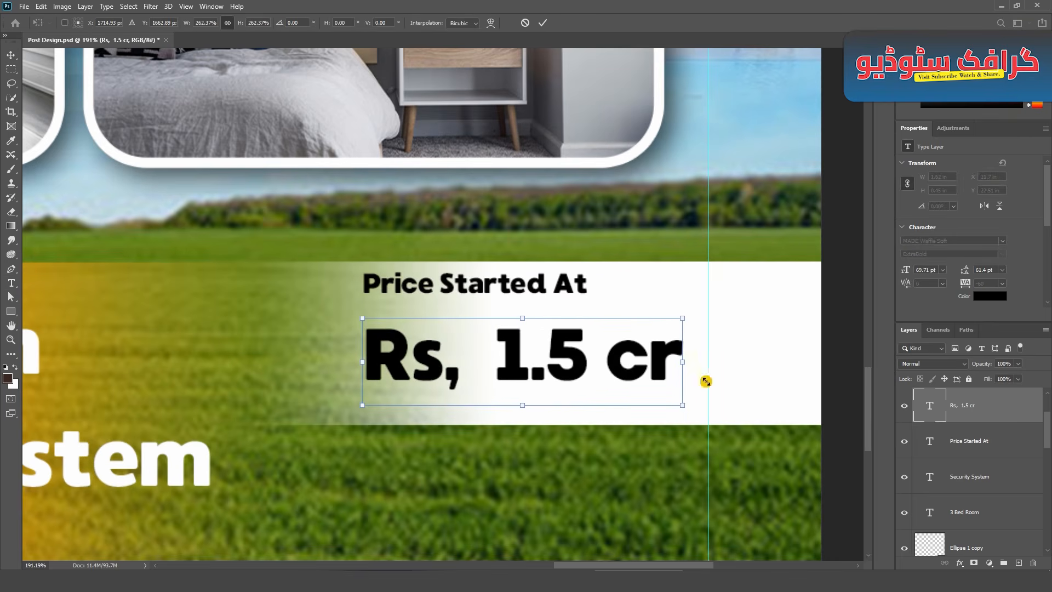
left_click(541, 26)
Step: Recolor the price text with the orange of the bar
left_click(990, 296)
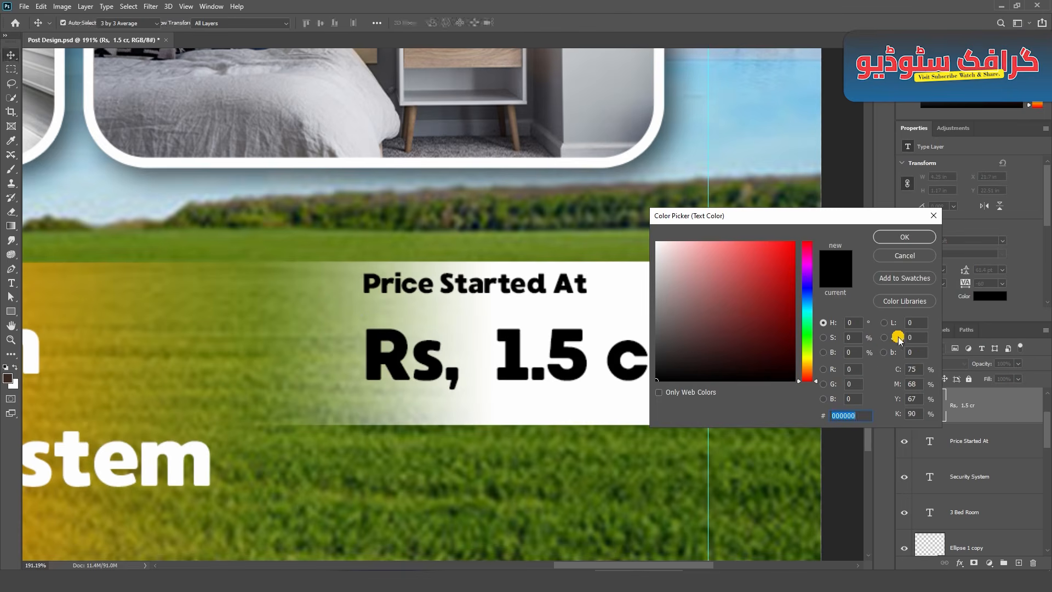
left_click(904, 256)
scroll(724, 343, "down", 6)
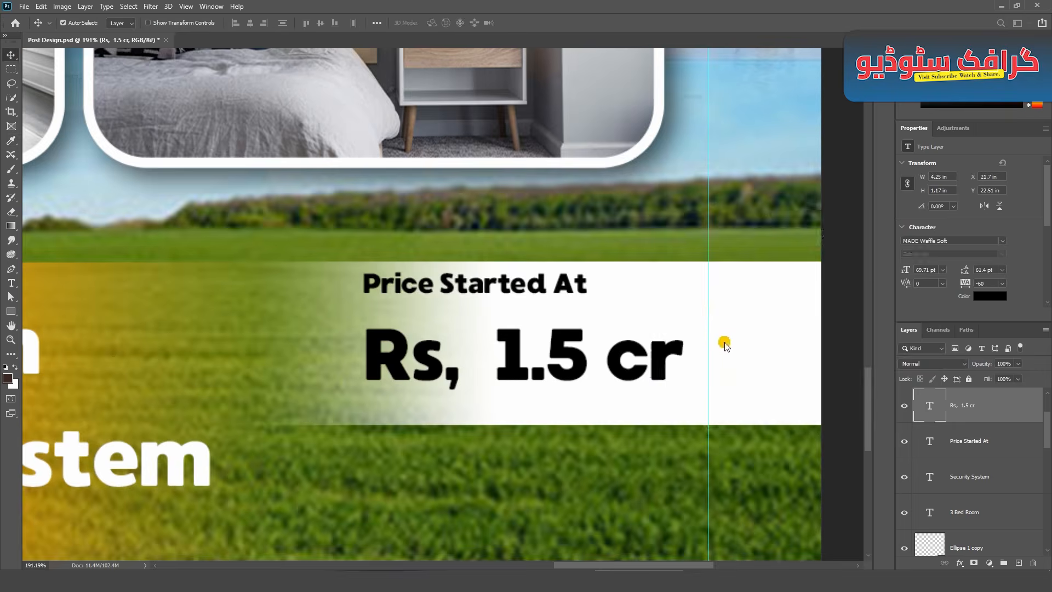
left_click(989, 299)
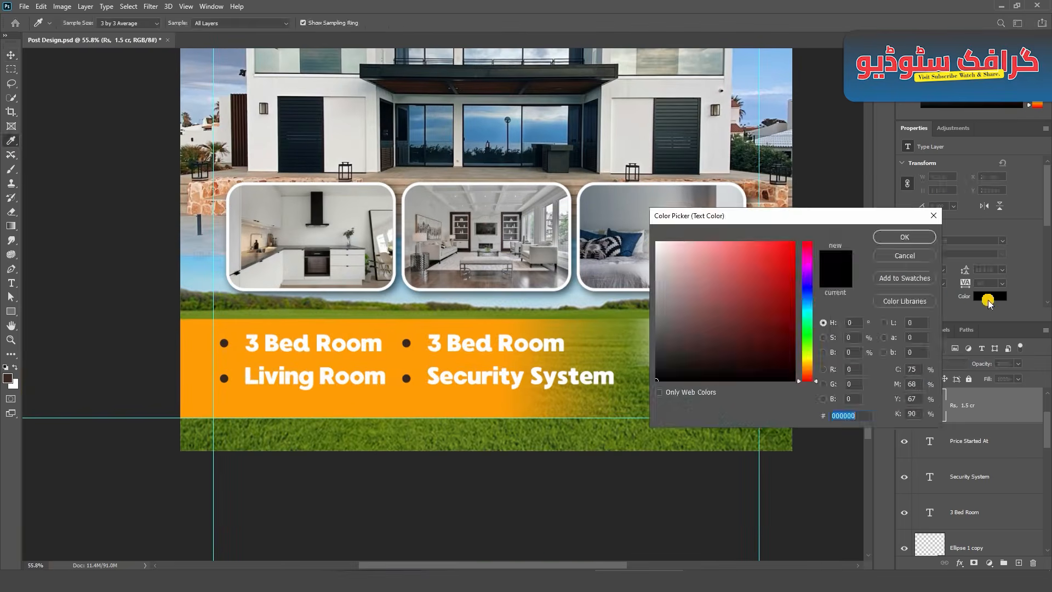
left_click(891, 255)
scroll(830, 346, "up", 6)
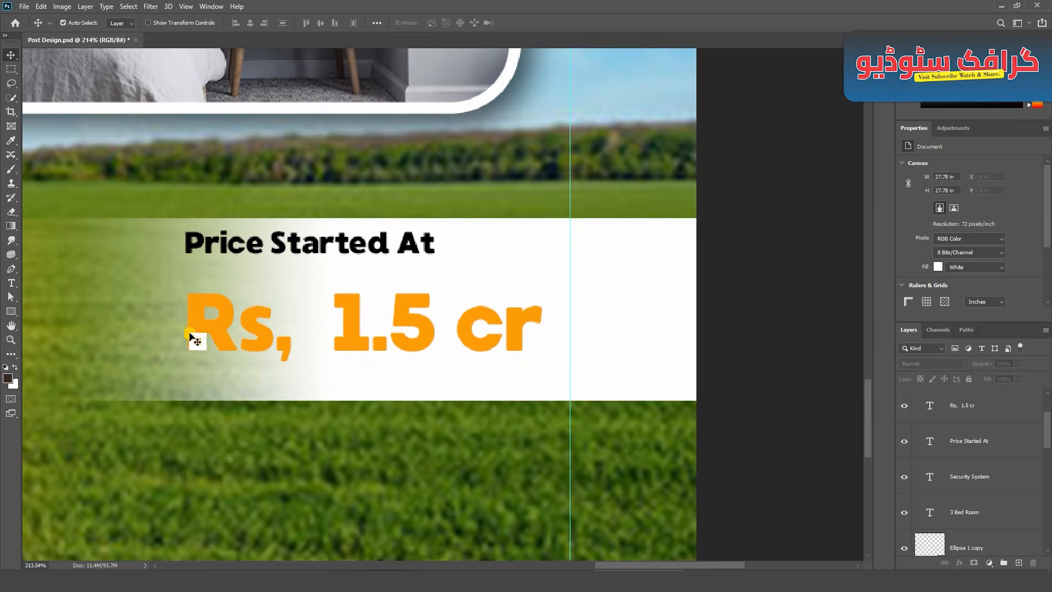
Step: Remove the extra spaces in the price text so it reads "Rs, 1.5cr"
key("t")
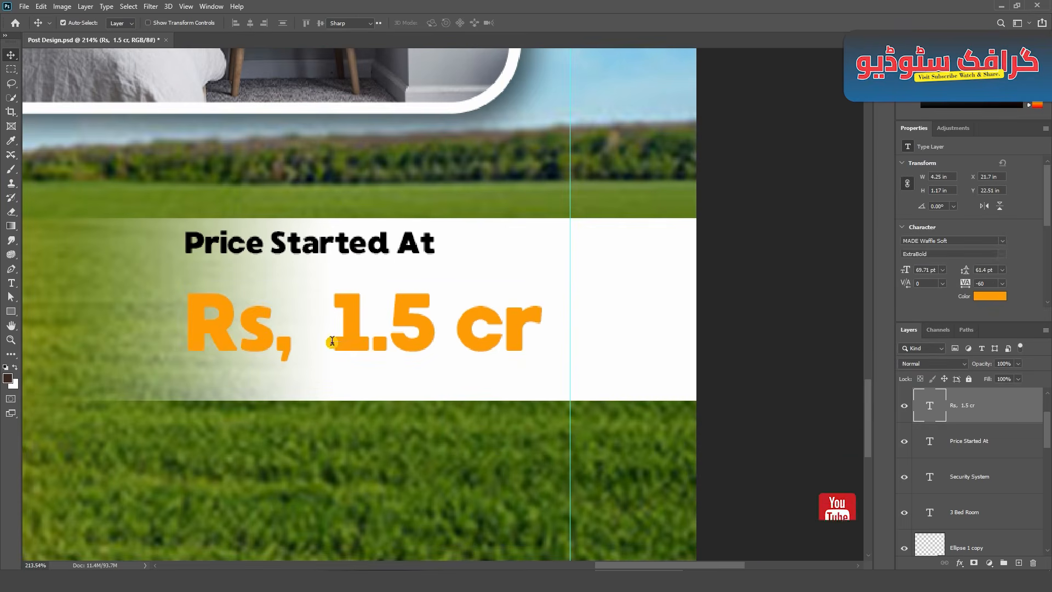
left_click(332, 340)
key("BackSpace")
left_click(414, 329)
key("Delete")
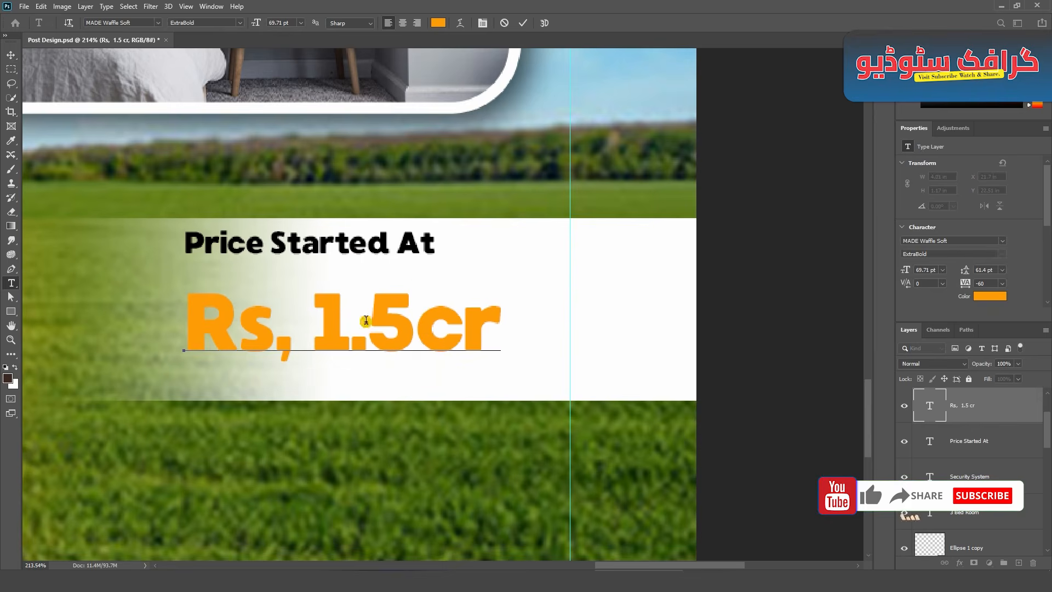
left_click(11, 56)
Step: Scale up the orange price text slightly to fill more of the white rectangle below "Price Started At"
key("ctrl+t")
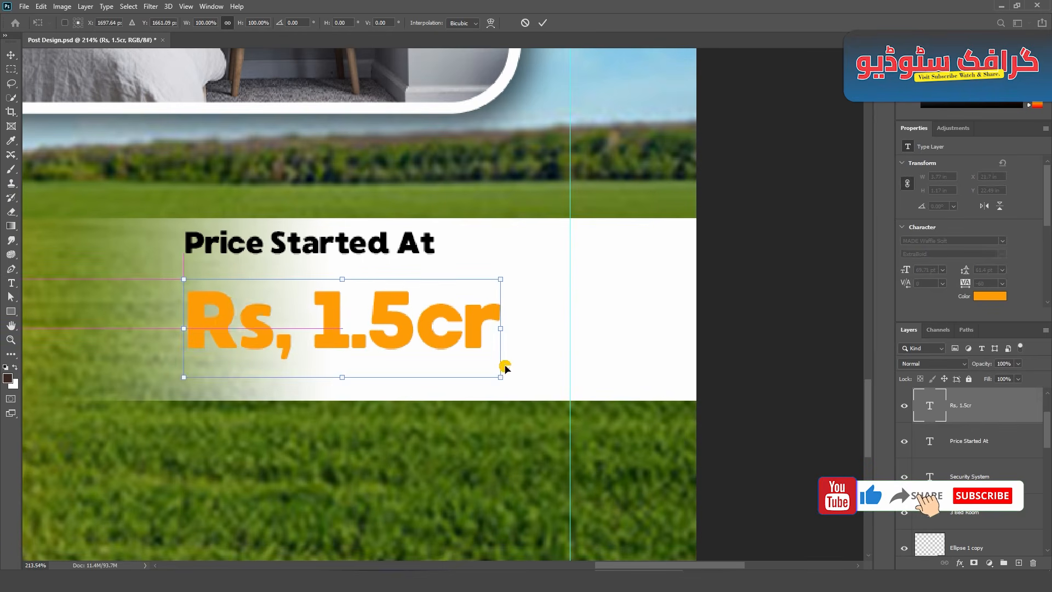
left_click_drag(501, 377, 541, 395)
left_click(542, 23)
key("ctrl+0")
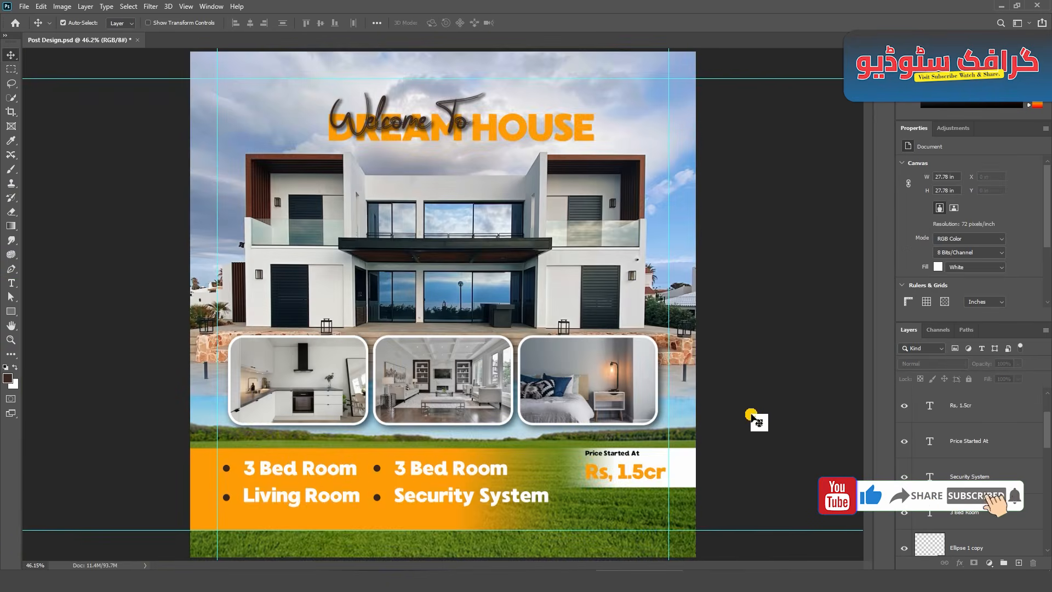